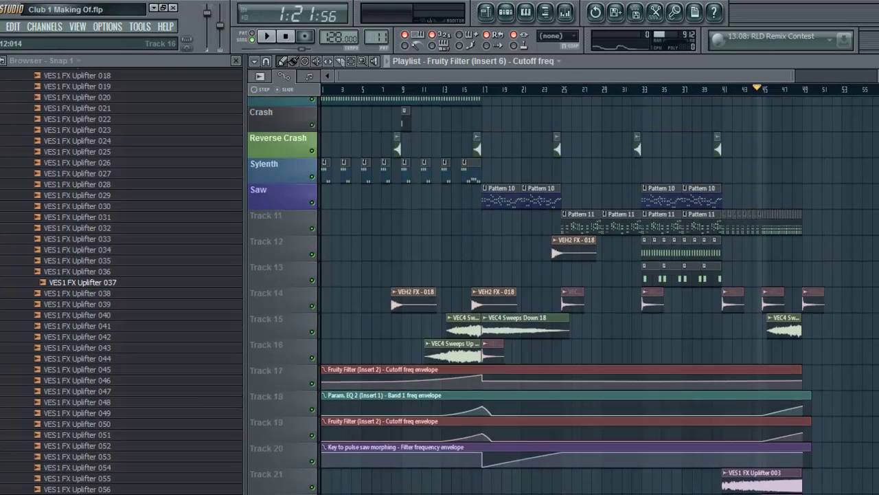
# Review the arrangement in the playlist and play the song from around bar 31
pyautogui.scroll(-4, 851, 190)
pyautogui.scroll(-1, 852, 191)
pyautogui.scroll(5, 873, 191)
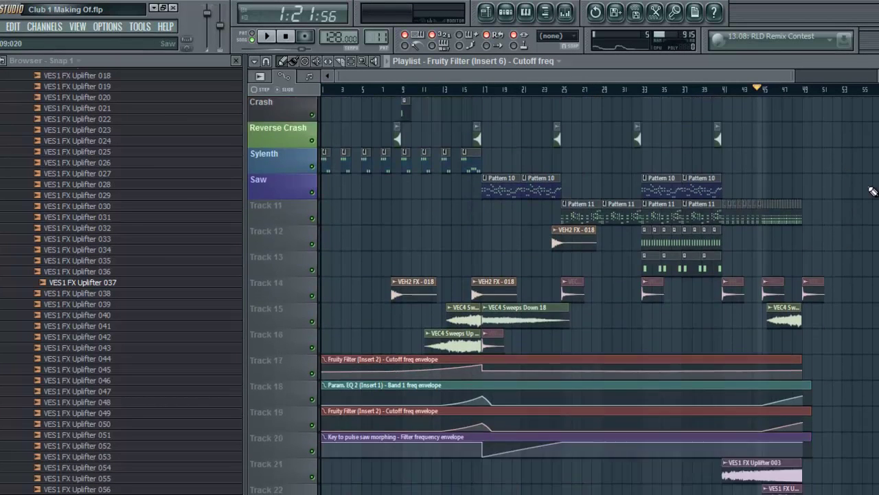
pyautogui.scroll(-4, 873, 193)
pyautogui.scroll(-3, 875, 194)
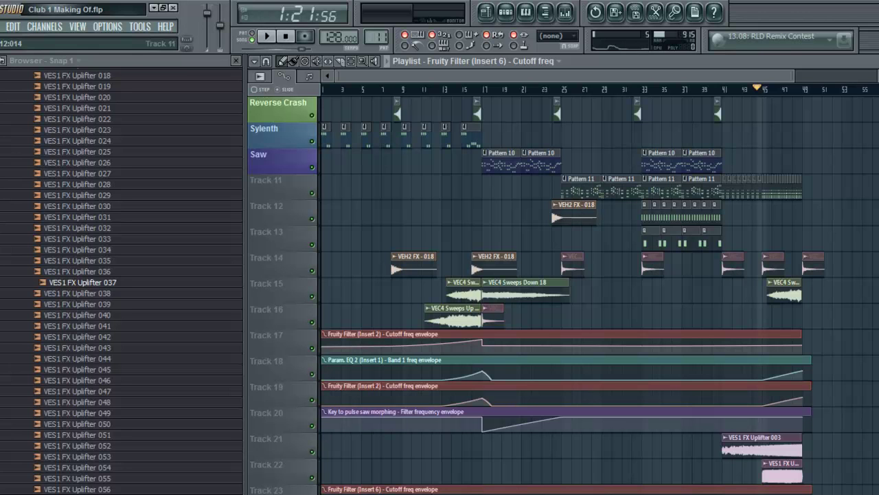
pyautogui.moveTo(794, 79); pyautogui.dragTo(875, 118)
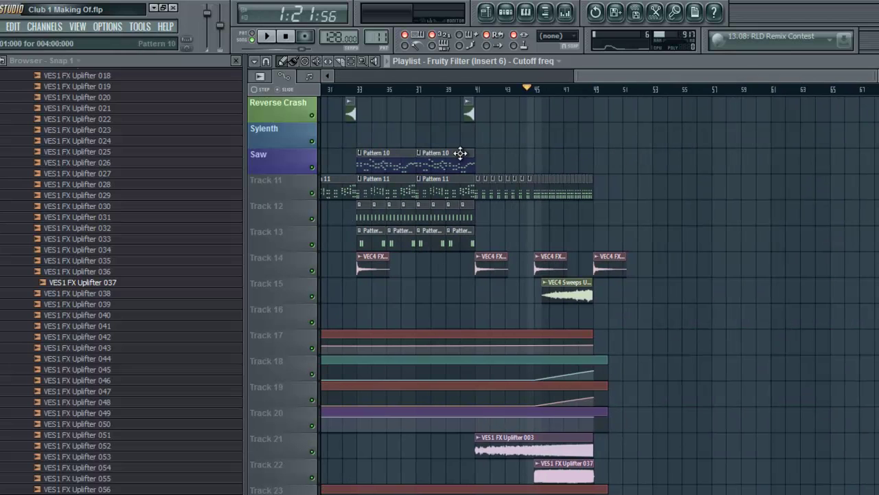
pyautogui.click(345, 90)
pyautogui.click(331, 90)
pyautogui.press('space')
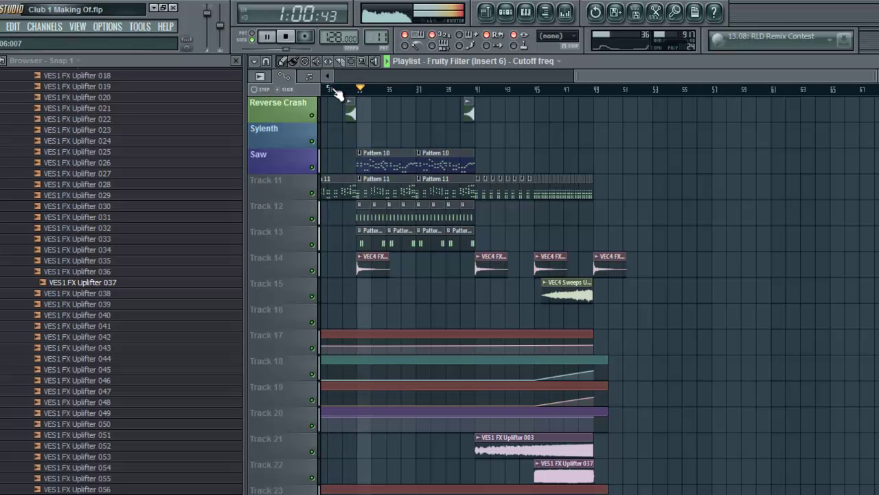
pyautogui.press('space')
# Select Pattern 10 in the step sequencer and play it on its own in pattern mode
pyautogui.click(506, 13)
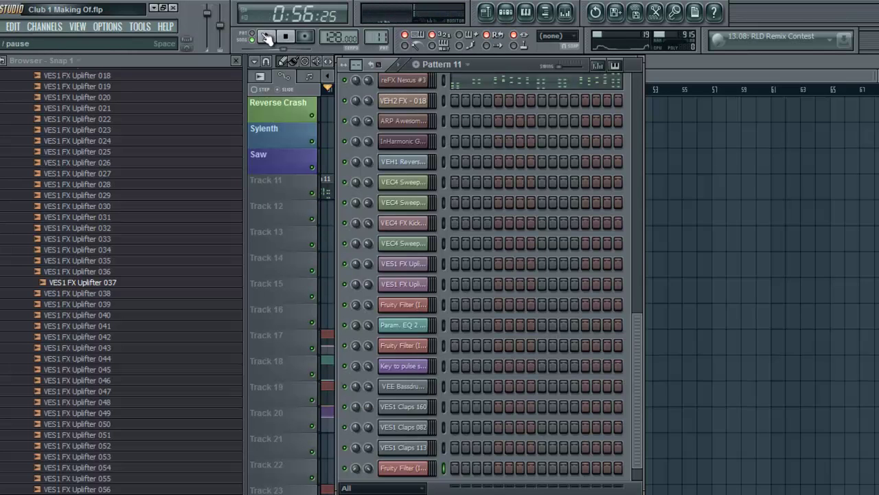
pyautogui.press('space')
pyautogui.scroll(3, 442, 130)
pyautogui.press('space')
pyautogui.scroll(-1, 377, 37)
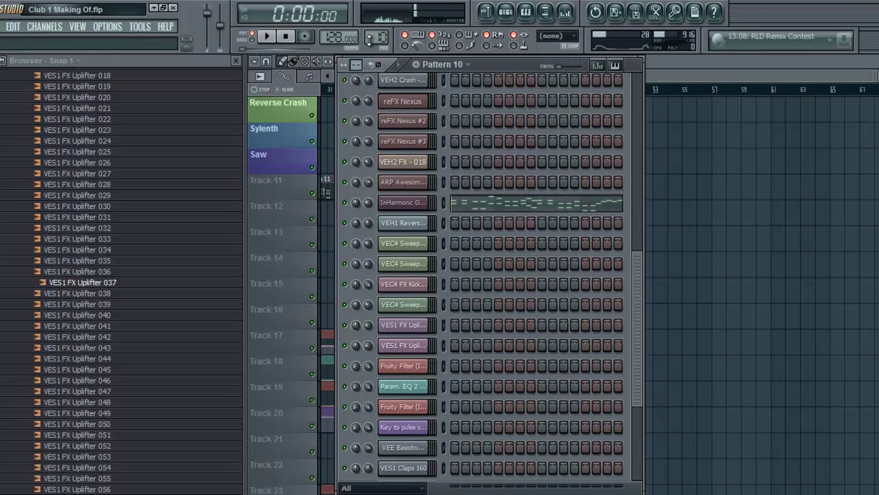
pyautogui.press('space')
# Step back through the presets of the InHarmonic GOL channel's Harmless synth to Evolution GOL while the pattern plays
pyautogui.click(421, 203)
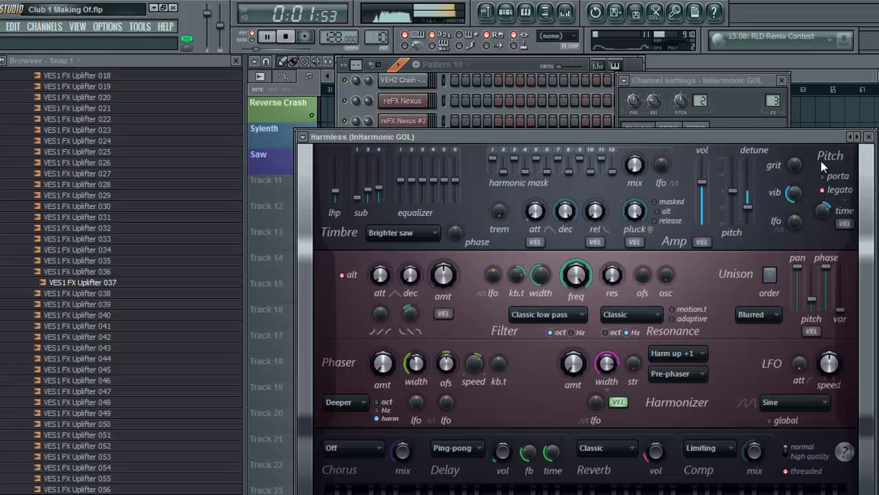
pyautogui.press('space')
pyautogui.click(853, 139)
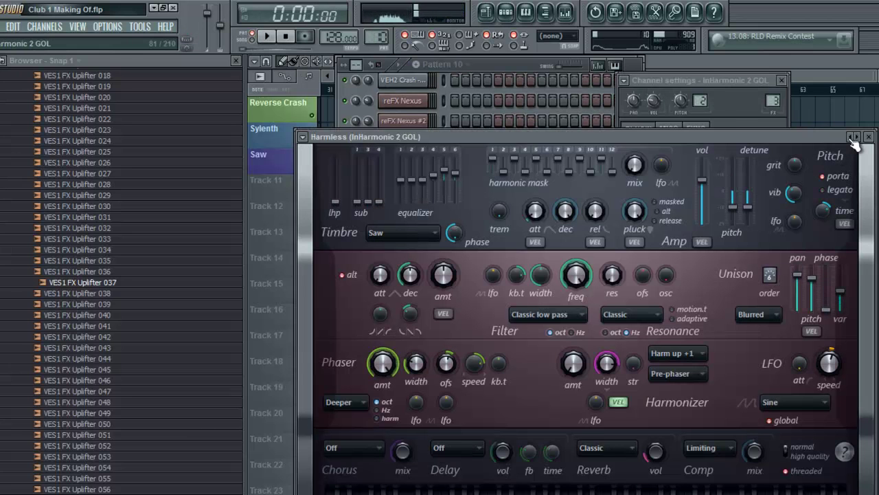
pyautogui.press('space')
pyautogui.click(853, 139)
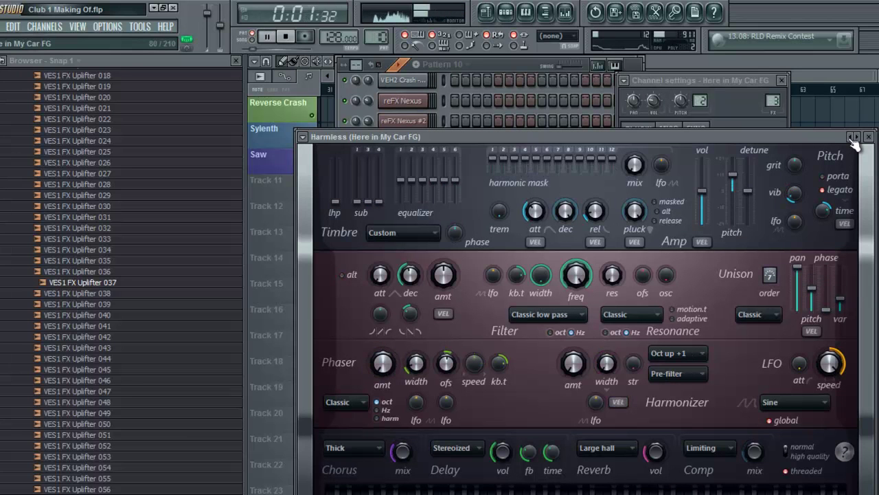
pyautogui.click(853, 139)
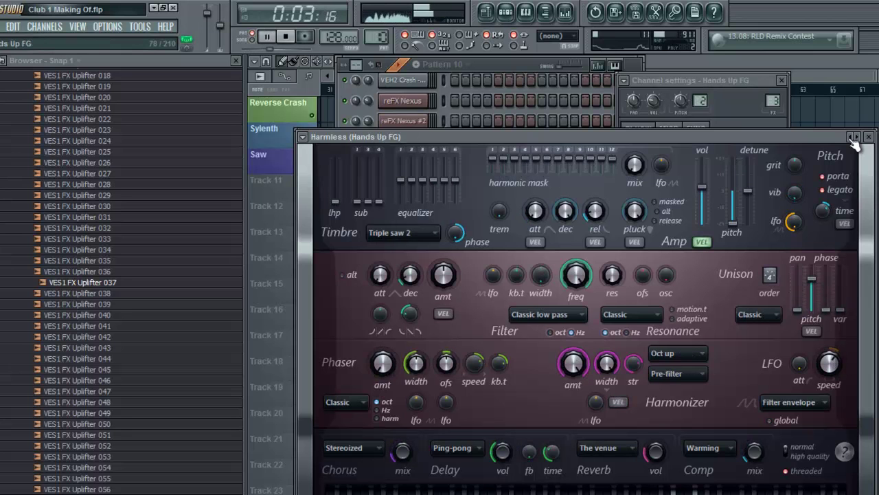
pyautogui.click(853, 139)
pyautogui.click(853, 139)
pyautogui.click(854, 139)
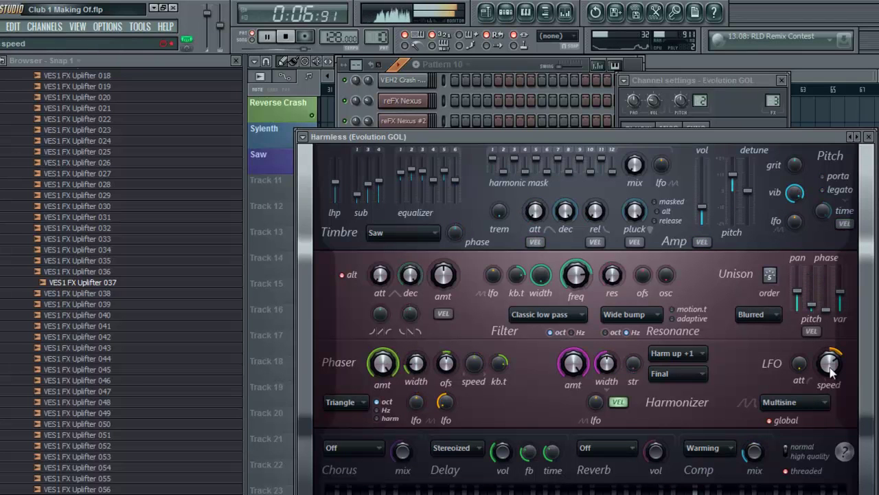
# Play the song from around bar 32 and look over the Evolution GOL notes in the piano roll
pyautogui.click(711, 60)
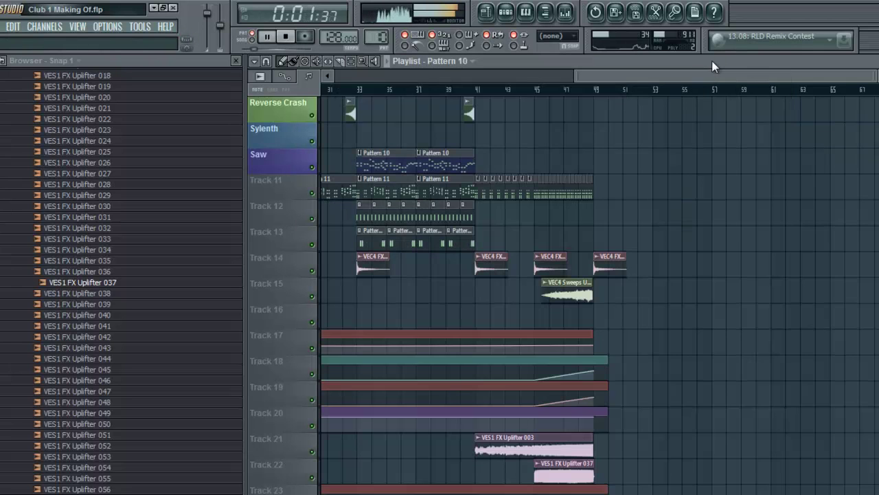
pyautogui.press('space')
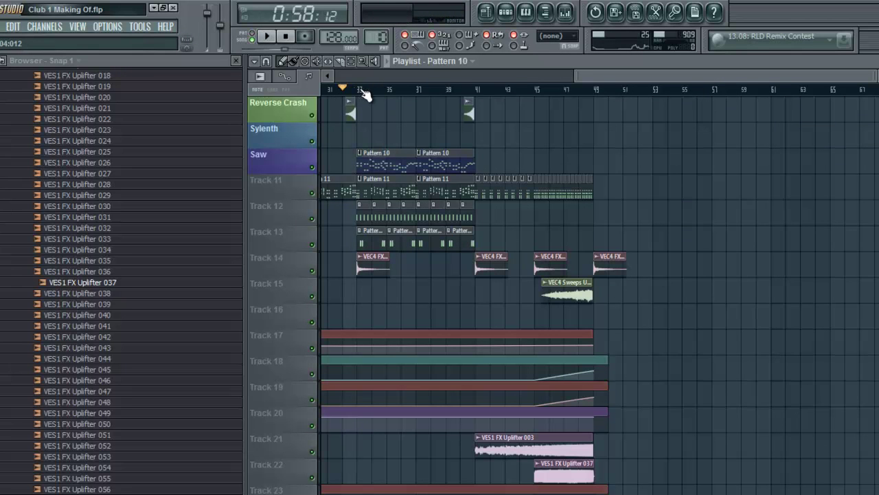
pyautogui.press('space')
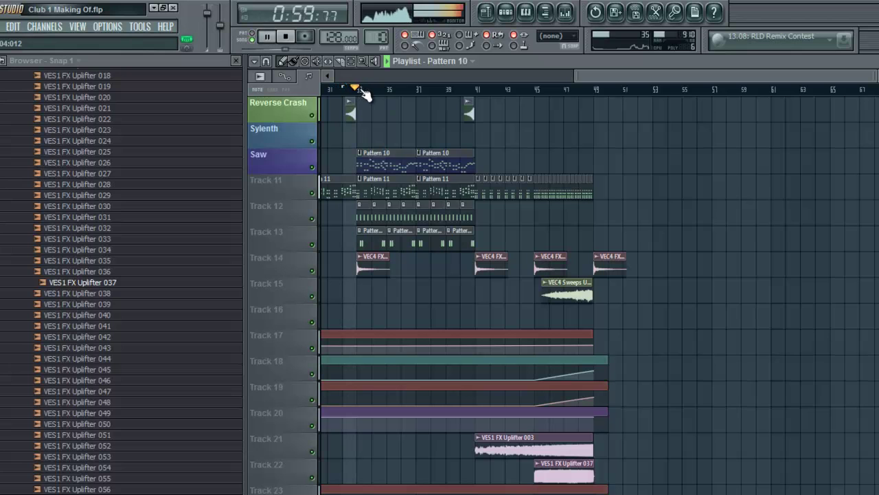
pyautogui.click(526, 11)
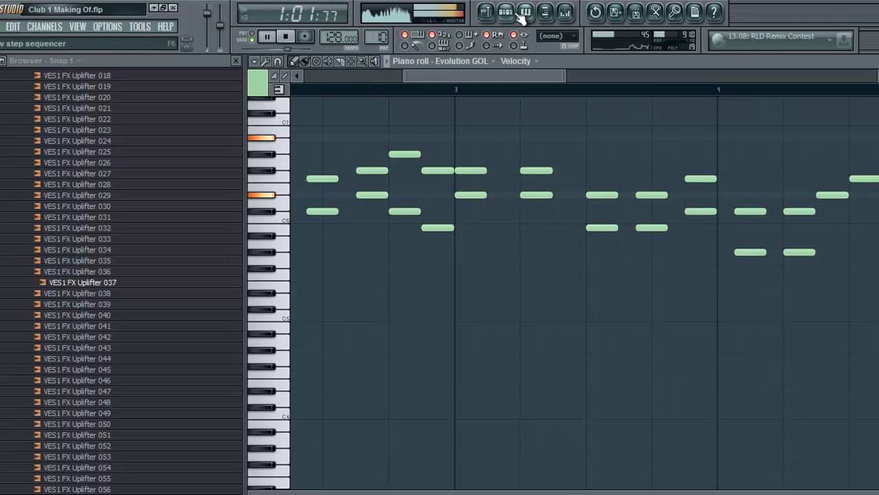
pyautogui.click(505, 12)
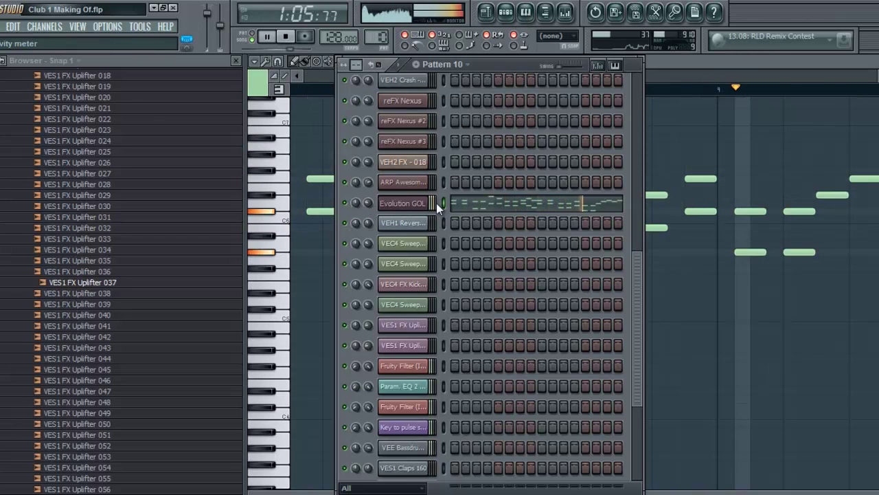
pyautogui.click(669, 68)
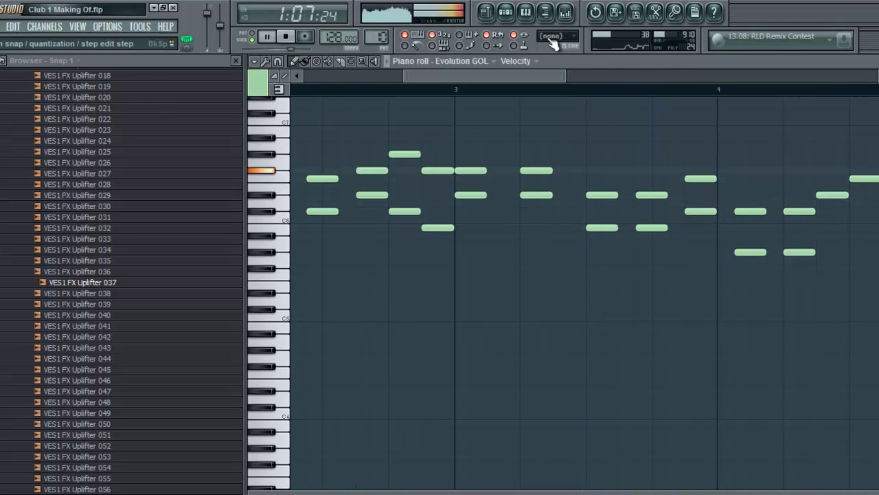
pyautogui.click(505, 12)
pyautogui.press('space')
# Change the Evolution GOL channel's Harmless preset to Tech Chords FG while Pattern 10 plays
pyautogui.click(417, 204)
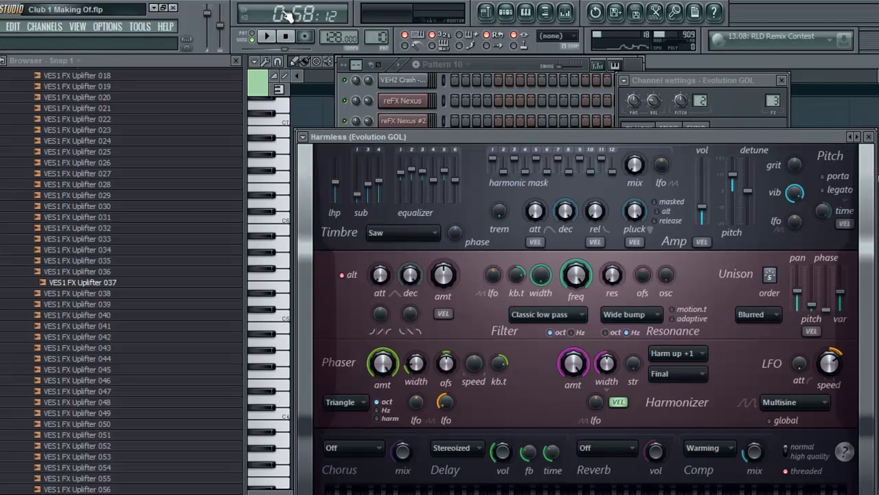
pyautogui.click(267, 35)
pyautogui.click(854, 137)
pyautogui.click(854, 139)
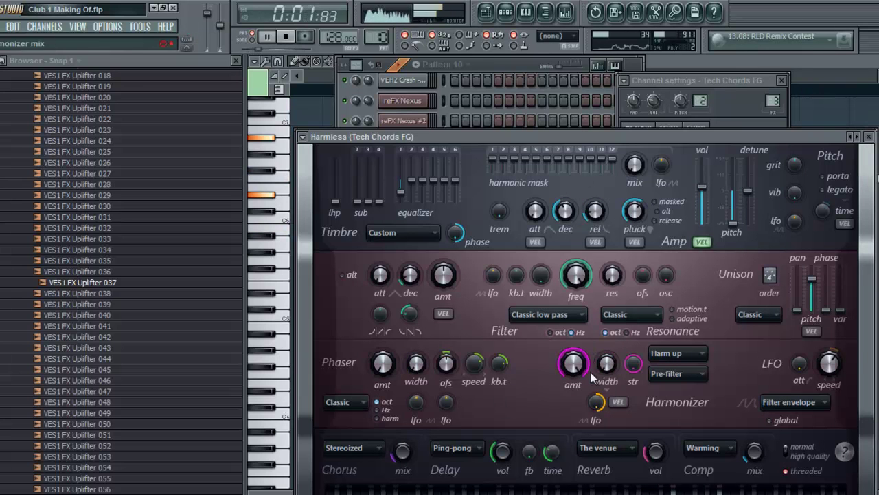
# Check the filter types and set the Tech Chords FG timbre waveform to Saw
pyautogui.click(546, 313)
pyautogui.click(540, 264)
pyautogui.click(409, 232)
pyautogui.click(406, 242)
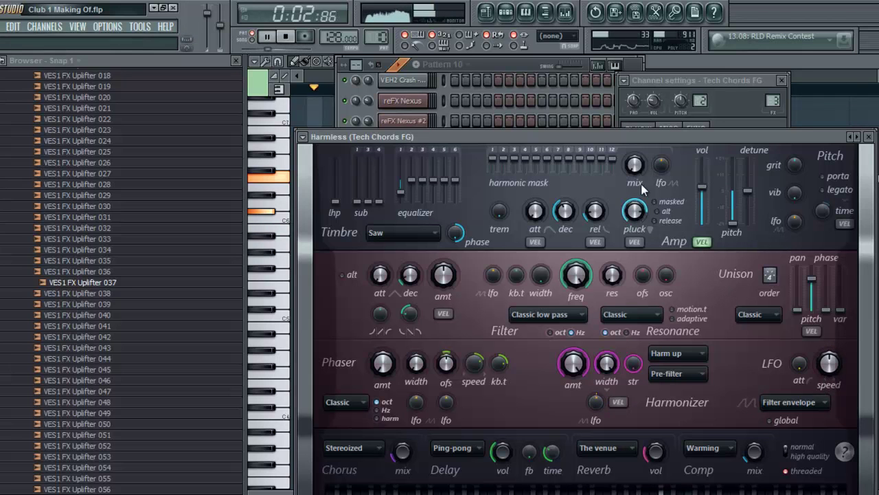
# Play the song from around bar 14 to hear the Tech Chords FG lead in the arrangement
pyautogui.click(648, 67)
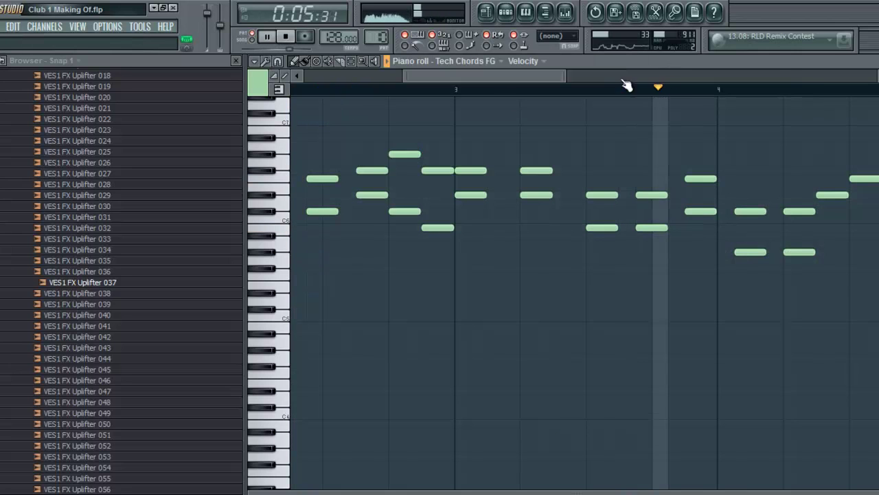
pyautogui.click(497, 19)
pyautogui.moveTo(594, 79); pyautogui.dragTo(420, 79)
pyautogui.press('space')
pyautogui.click(410, 90)
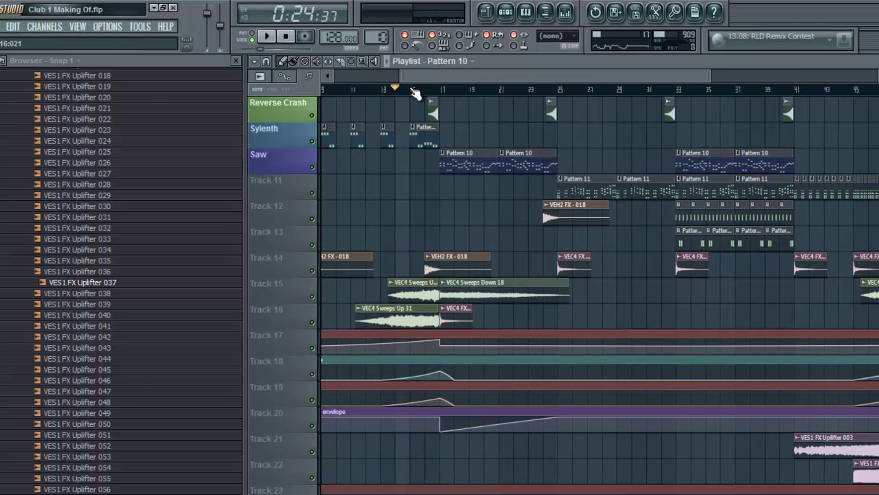
pyautogui.press('space')
pyautogui.click(505, 11)
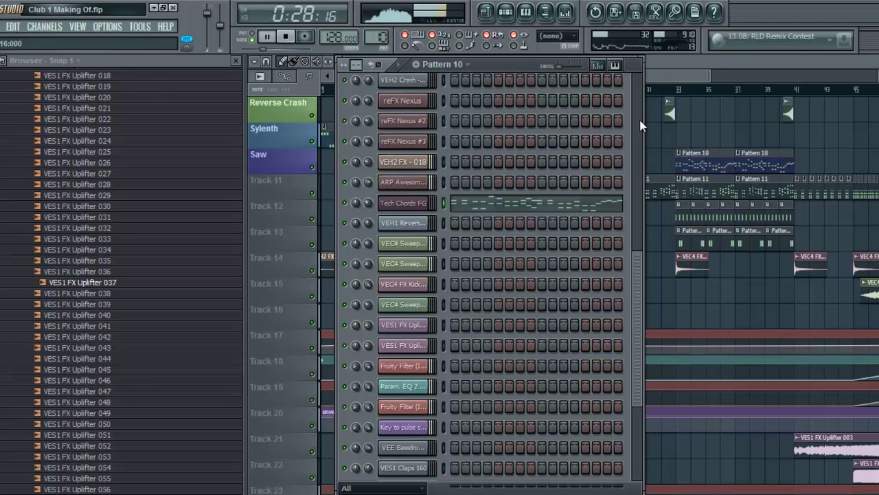
pyautogui.click(673, 71)
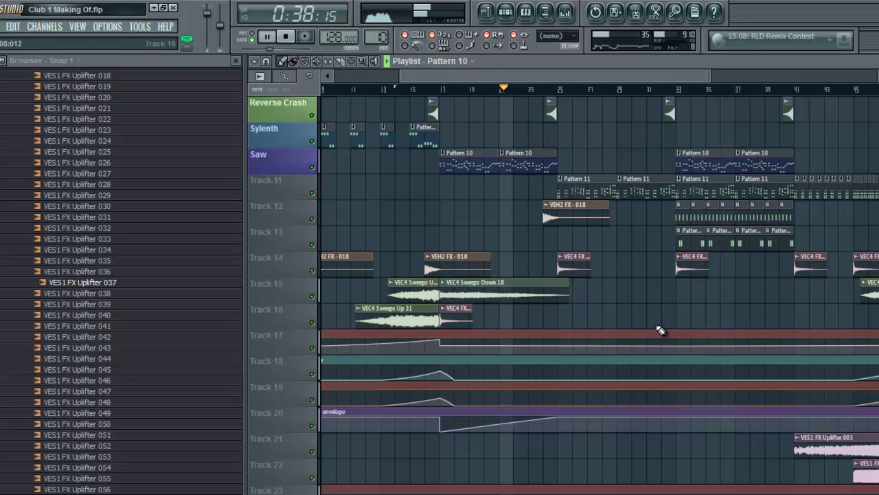
# Review the later part of the arrangement during playback and save the project
pyautogui.click(505, 12)
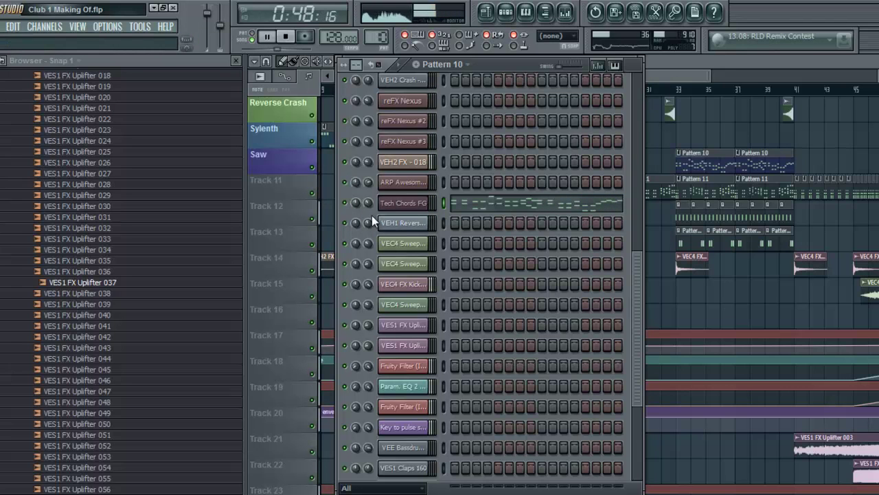
pyautogui.moveTo(688, 76); pyautogui.dragTo(804, 72)
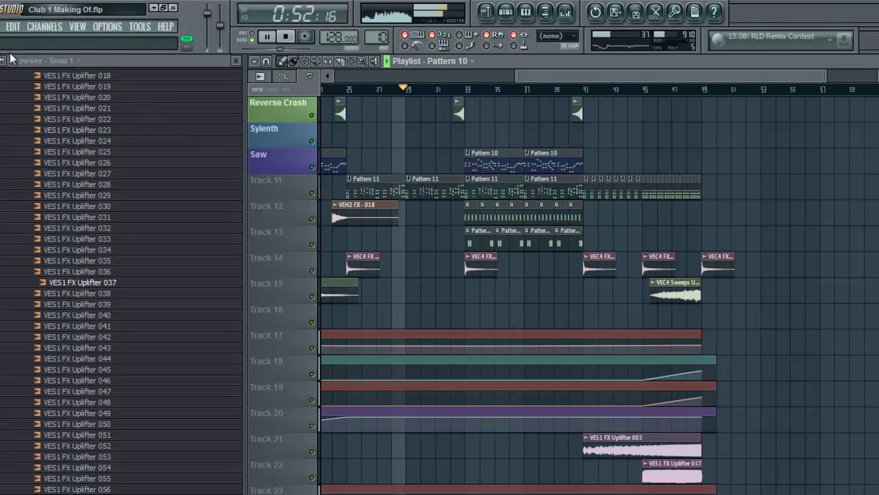
pyautogui.click(3, 26)
pyautogui.click(21, 90)
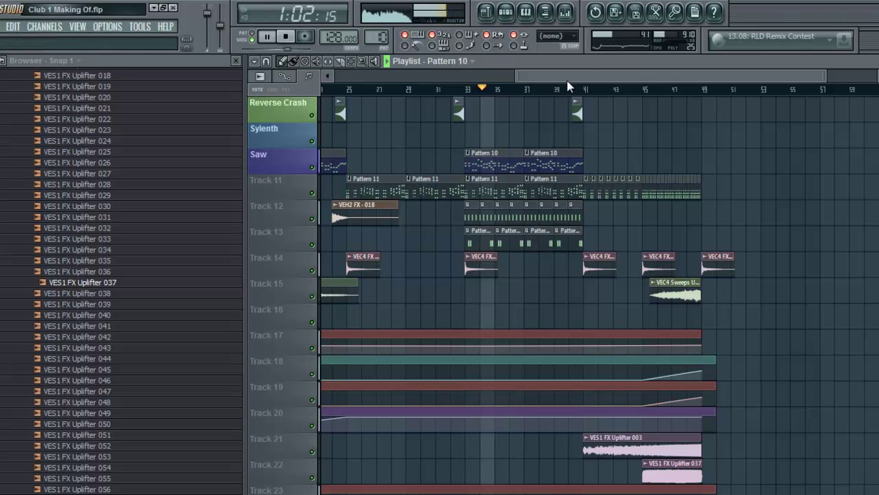
# Play Pattern 10 alone and change its Tech Chords FG channel to the Harmless preset Pluck 3 GOL
pyautogui.click(506, 12)
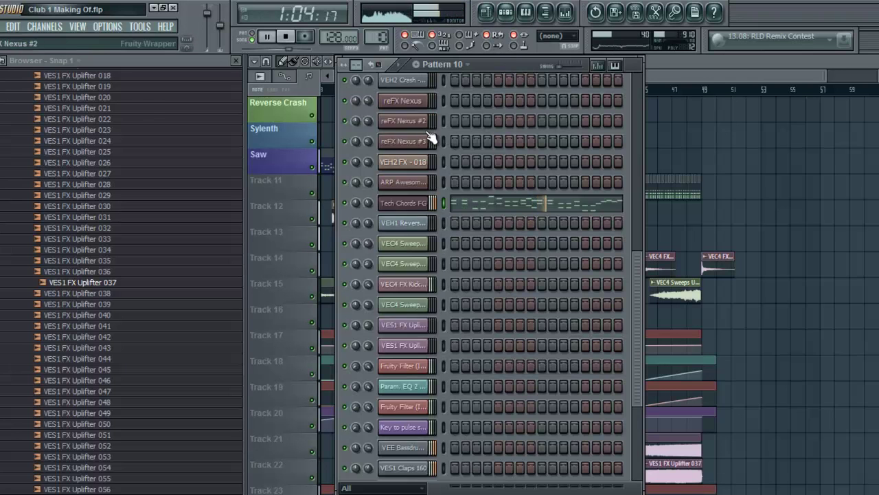
pyautogui.click(253, 33)
pyautogui.press('space')
pyautogui.click(412, 203)
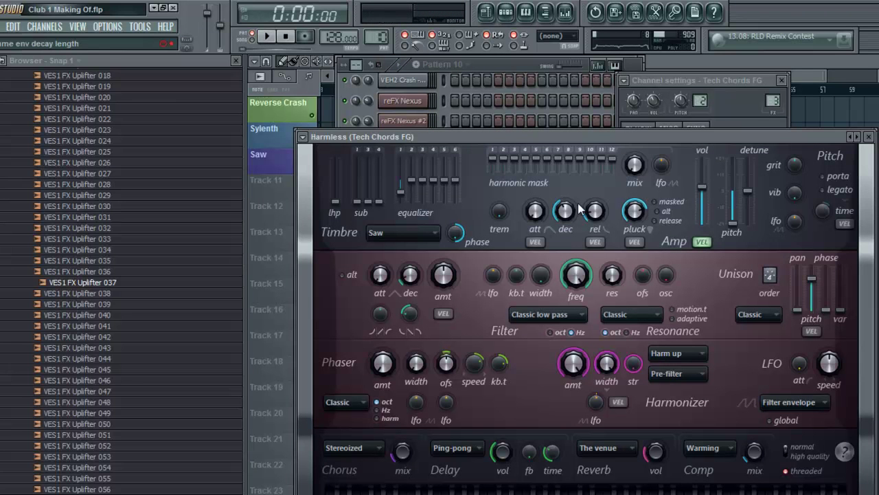
pyautogui.press('space')
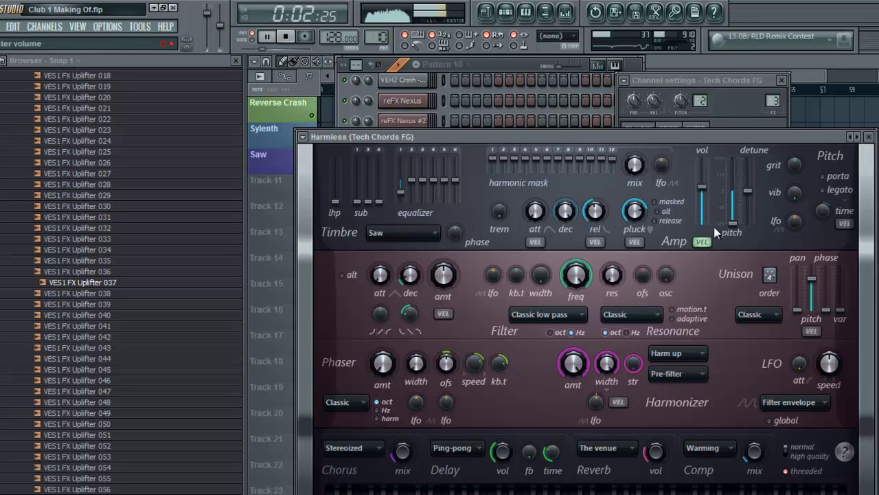
pyautogui.click(855, 137)
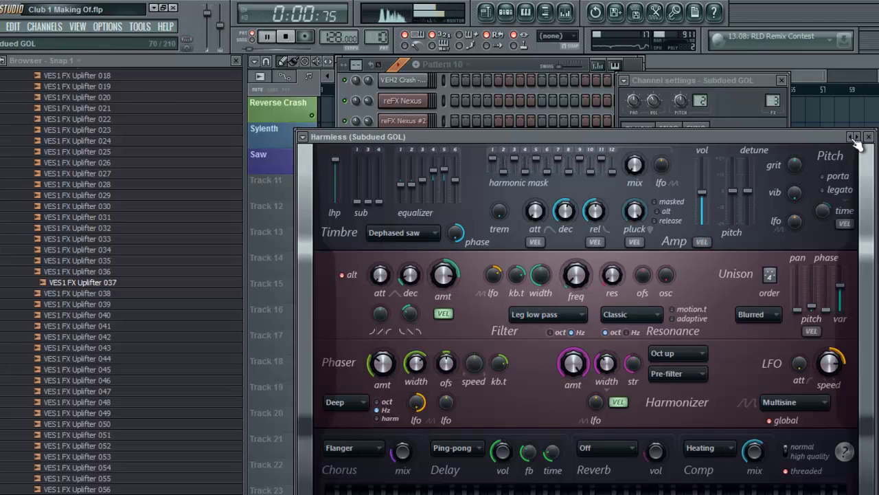
pyautogui.click(856, 136)
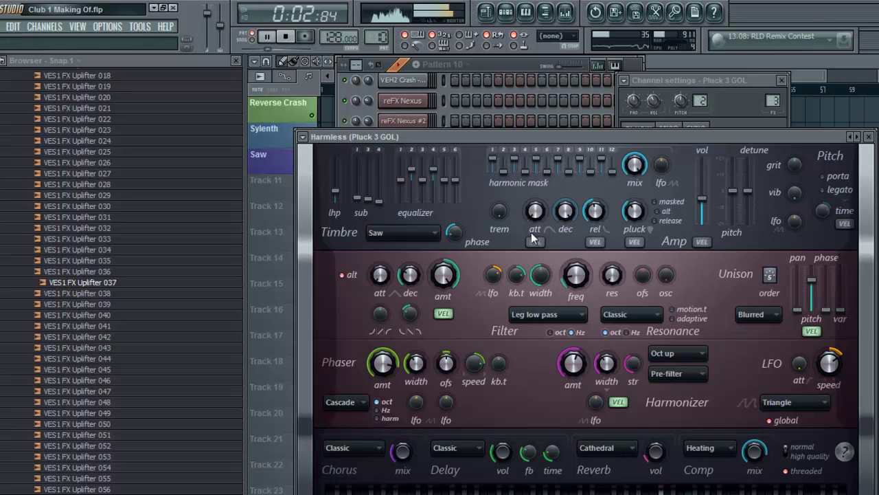
# Toggle the LFO's global option in Pluck 3 GOL and turn the phaser amount down to its minimum
pyautogui.click(785, 420)
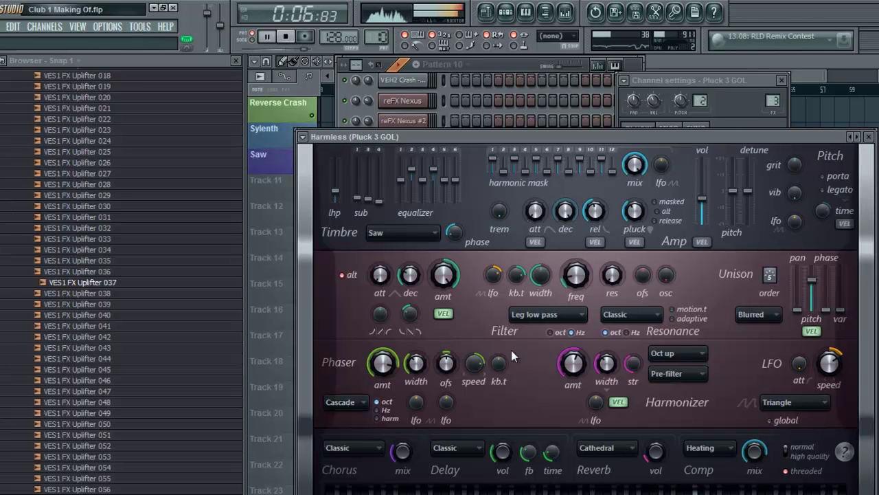
pyautogui.click(782, 421)
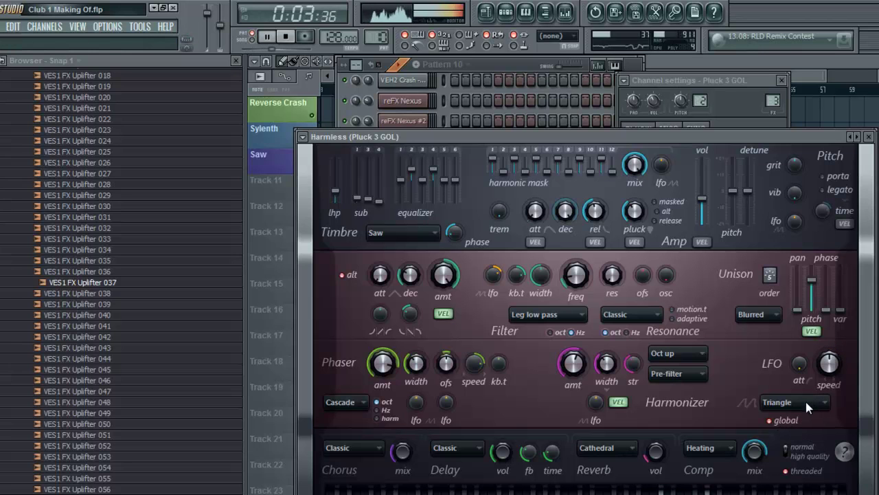
pyautogui.moveTo(384, 366); pyautogui.dragTo(384, 419)
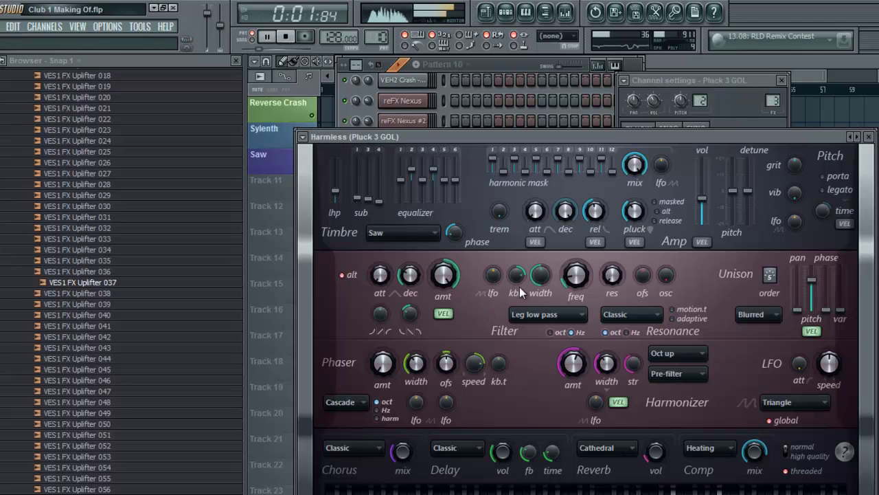
# Turn up the filter width in Pluck 3 GOL and play the song from around bar 15
pyautogui.moveTo(541, 279); pyautogui.dragTo(549, 256)
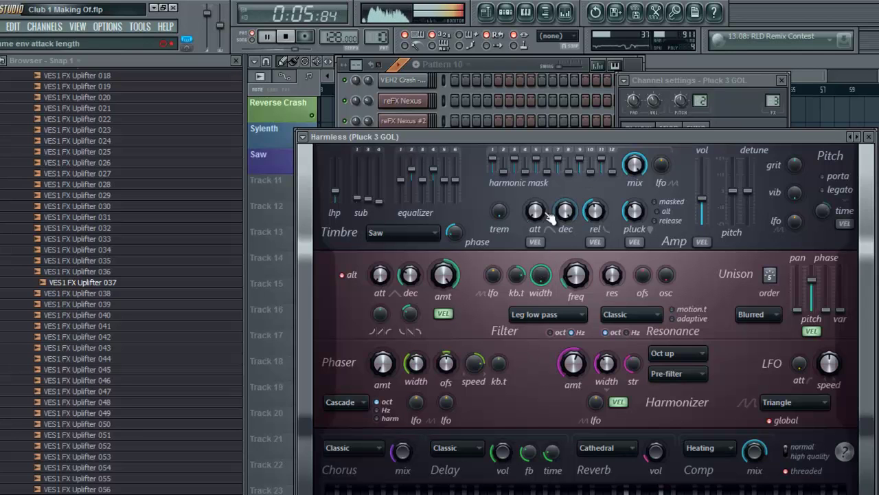
pyautogui.click(663, 72)
pyautogui.press('space')
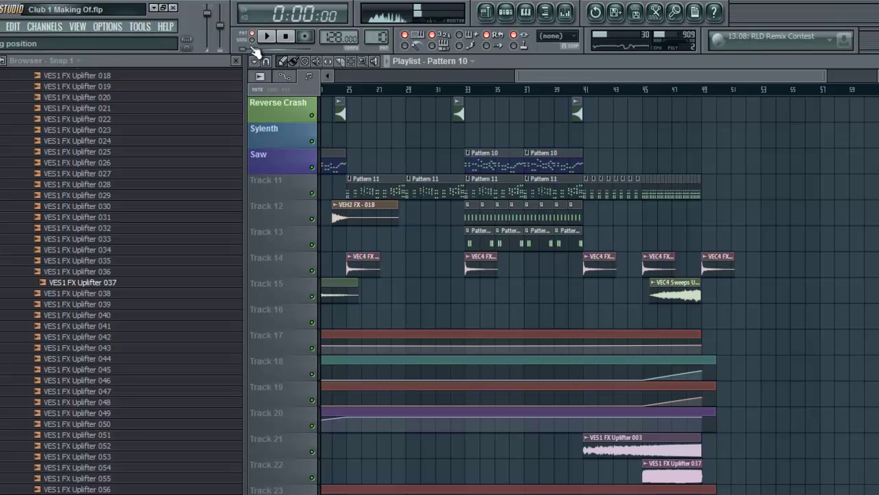
pyautogui.moveTo(570, 75); pyautogui.dragTo(484, 87)
pyautogui.click(355, 89)
pyautogui.press('space')
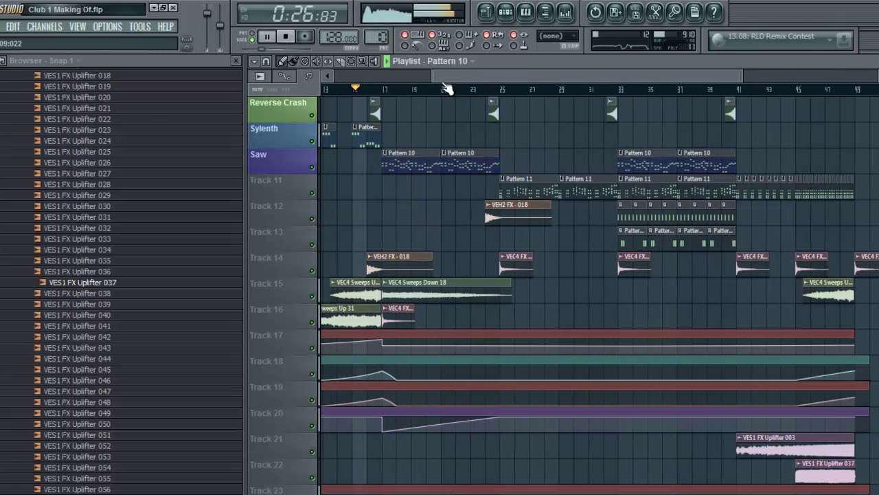
# Adjust the channel volume of Pluck 3 GOL while the song plays
pyautogui.click(506, 12)
pyautogui.moveTo(368, 204)
pyautogui.mouseDown()
pyautogui.moveTo(361, 207)
pyautogui.moveTo(366, 201)
pyautogui.mouseUp()
pyautogui.press('F6')
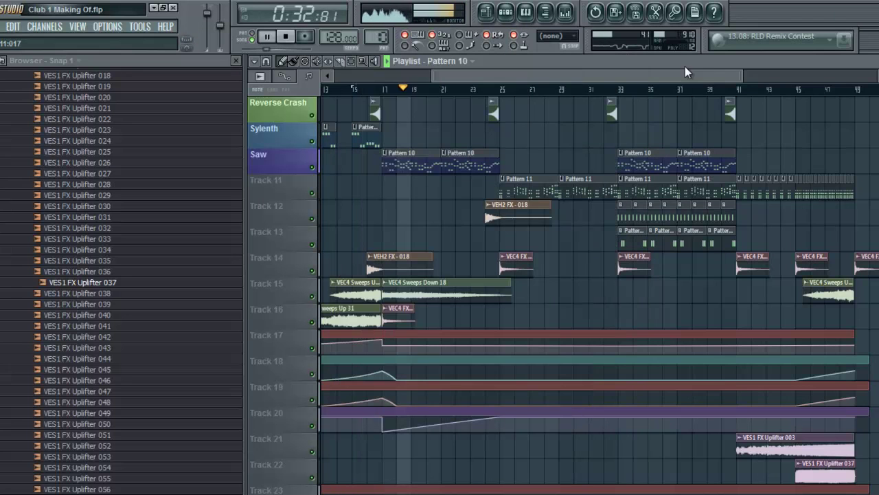
pyautogui.click(506, 13)
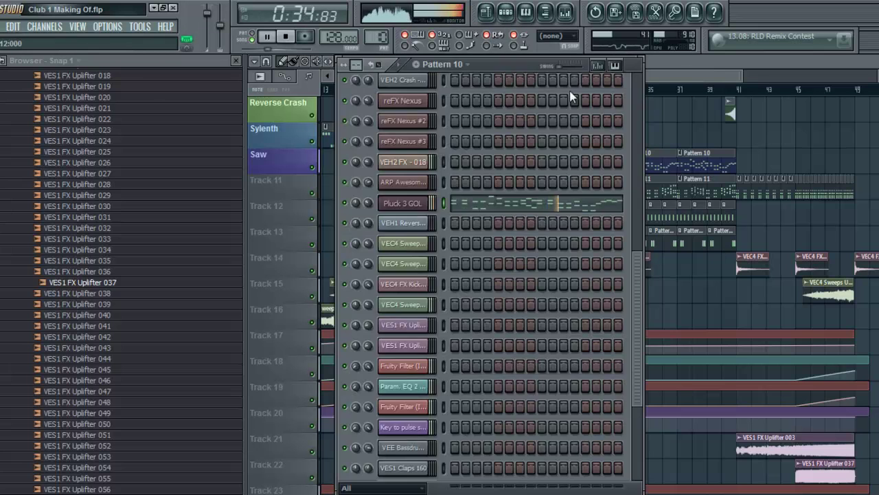
pyautogui.click(672, 75)
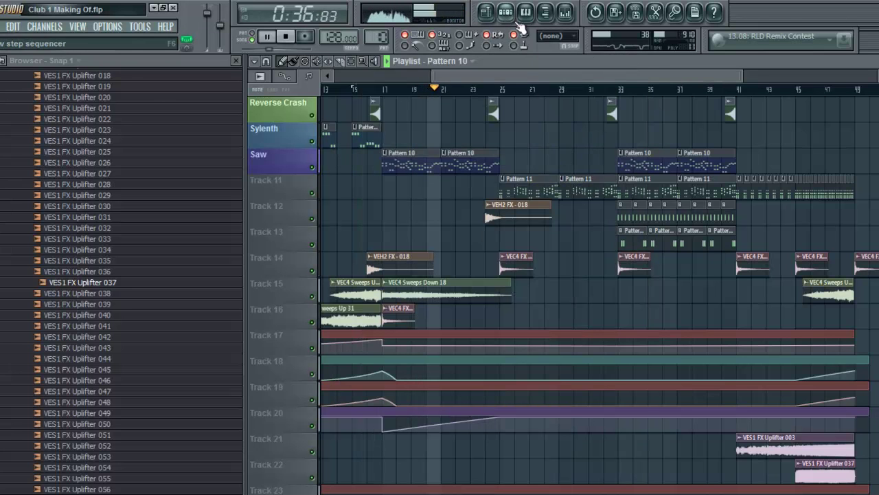
# Raise the filter frequency in Pluck 3 GOL and replay the song around bars 15 to 19
pyautogui.press('F6')
pyautogui.press('space')
pyautogui.click(424, 199)
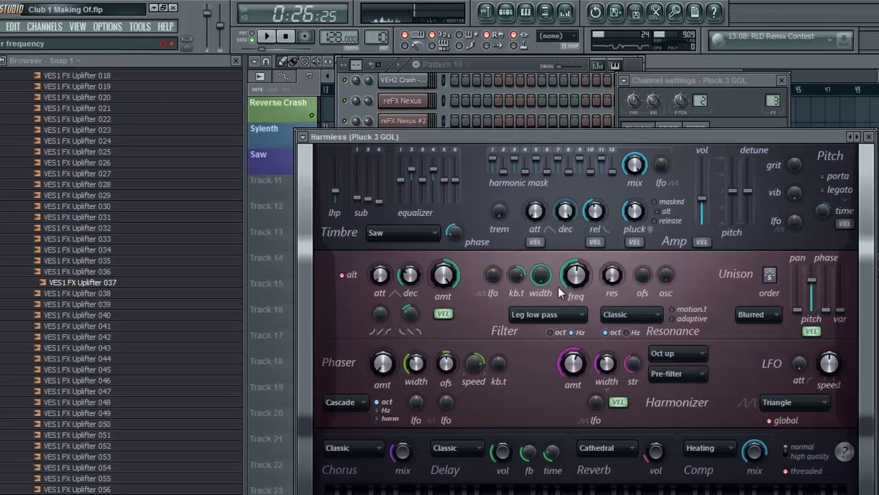
pyautogui.click(666, 58)
pyautogui.press('space')
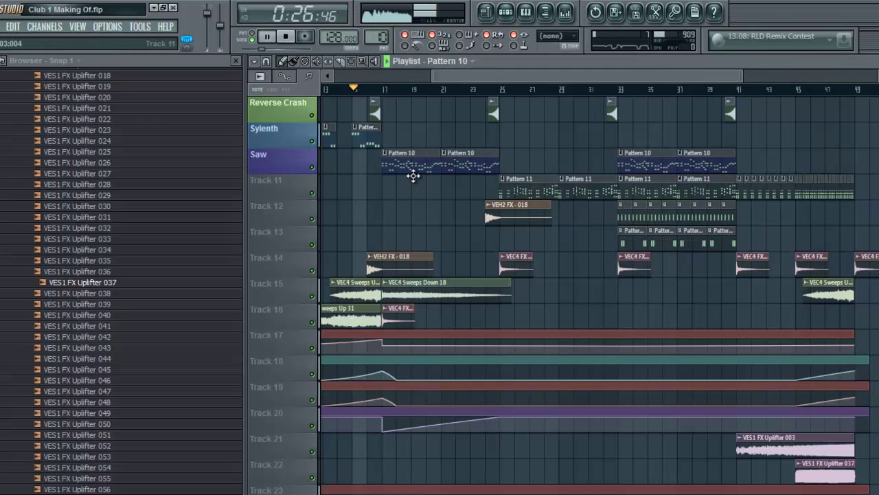
pyautogui.click(414, 89)
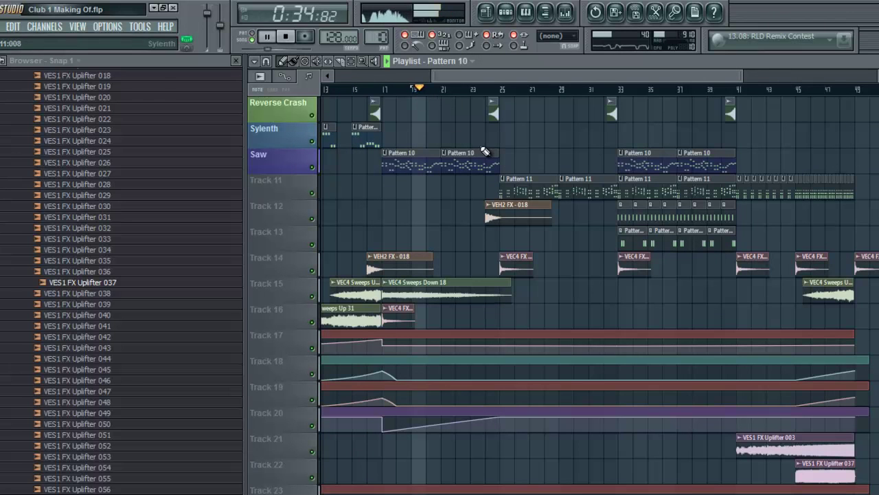
pyautogui.press('space')
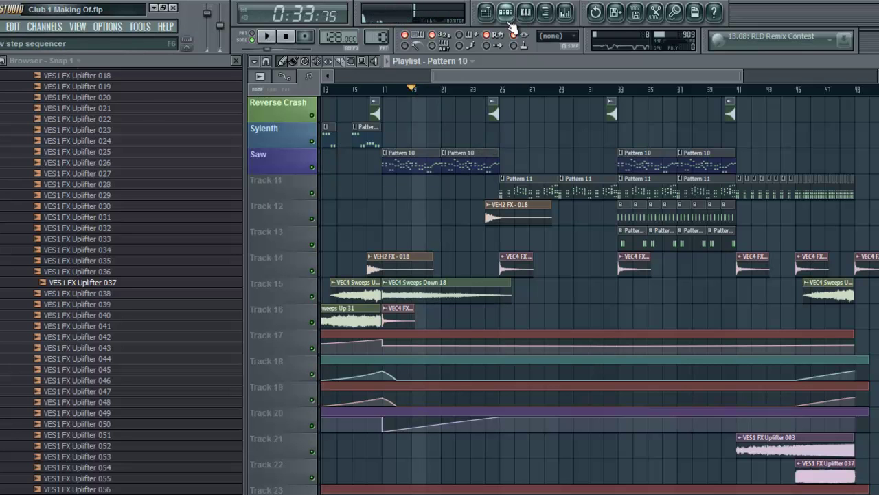
# Inspect Pluck 3 GOL's mixer insert and its effects while playing the song from around bar 19
pyautogui.click(509, 19)
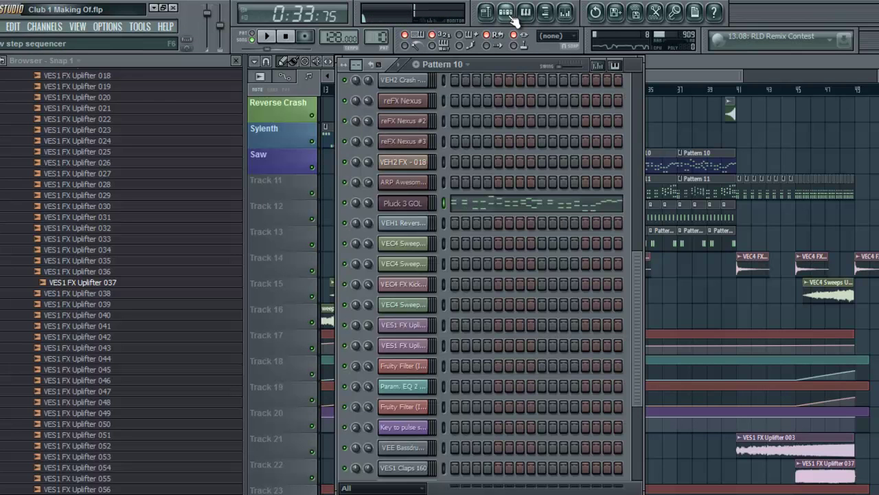
pyautogui.click(415, 209)
pyautogui.doubleClick(772, 101)
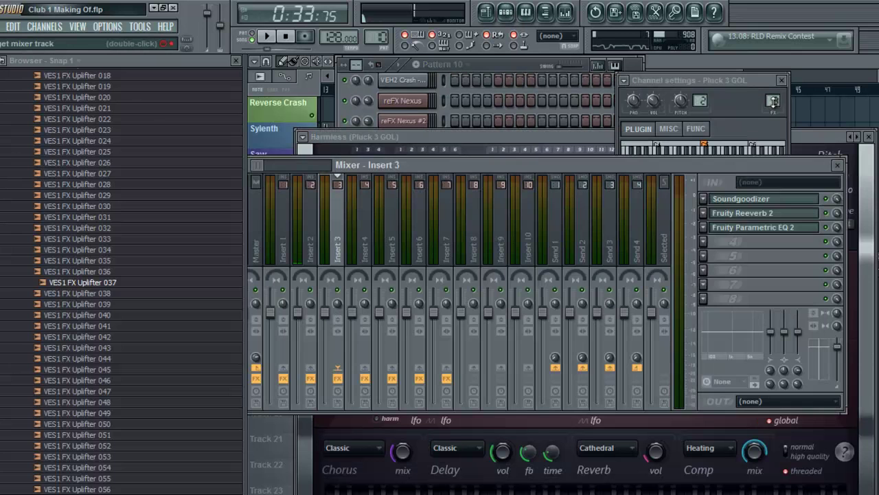
pyautogui.press('space')
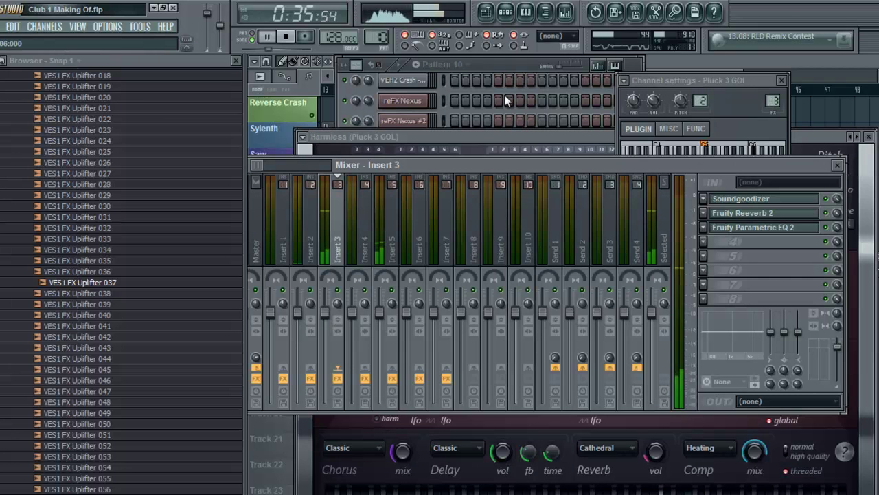
pyautogui.click(510, 69)
pyautogui.press('F5')
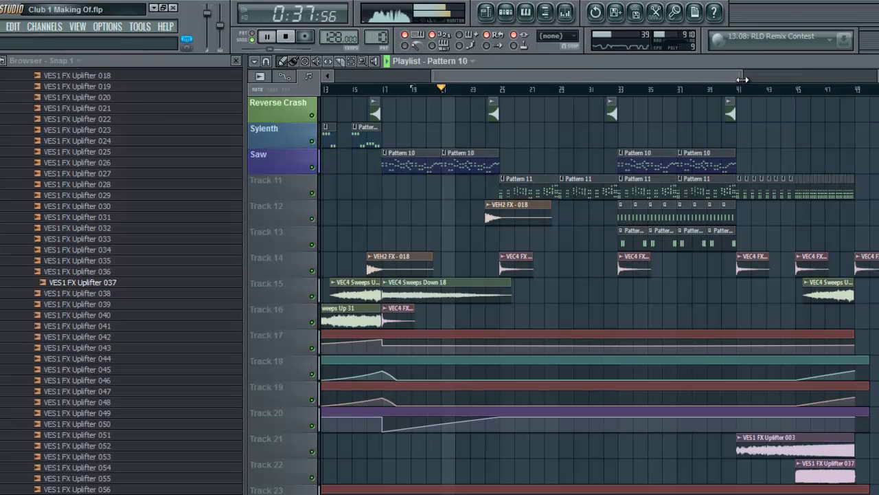
# Play the song from around bar 17 and adjust the rising automation curve on Track 20 between bars 17 and 25
pyautogui.moveTo(743, 79); pyautogui.dragTo(650, 79)
pyautogui.click(406, 89)
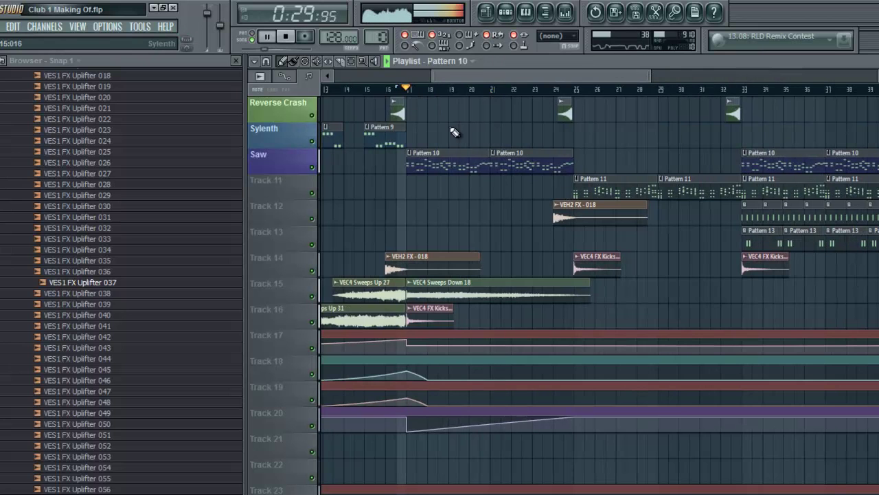
pyautogui.moveTo(493, 427); pyautogui.dragTo(505, 408)
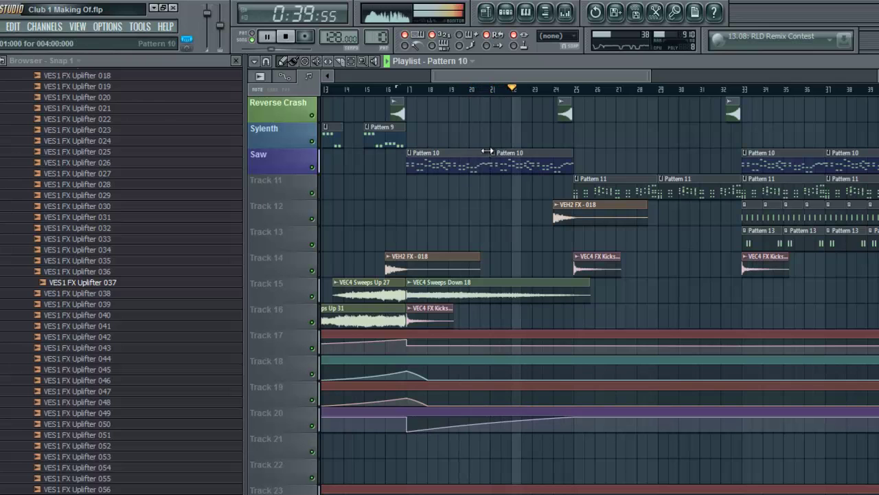
# Raise the filter frequency further and shorten the filter decay in Pluck 3 GOL, replaying the song from around bar 17
pyautogui.click(507, 14)
pyautogui.click(421, 206)
pyautogui.press('space')
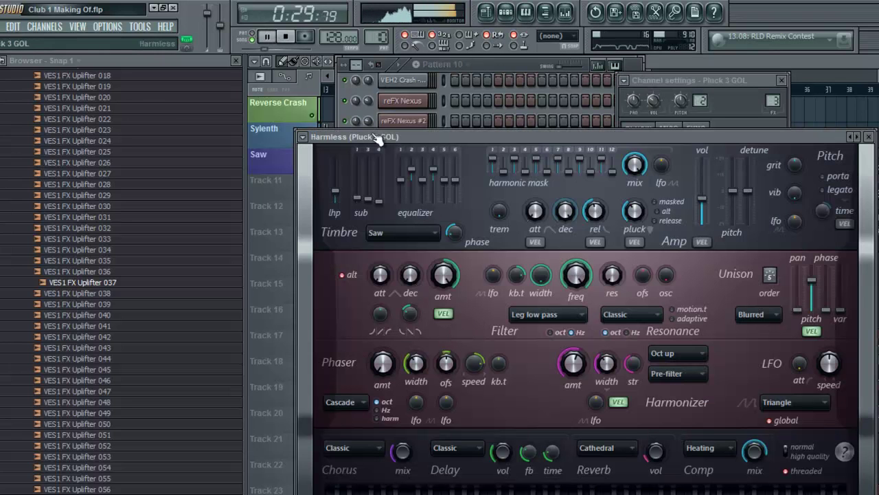
pyautogui.click(682, 66)
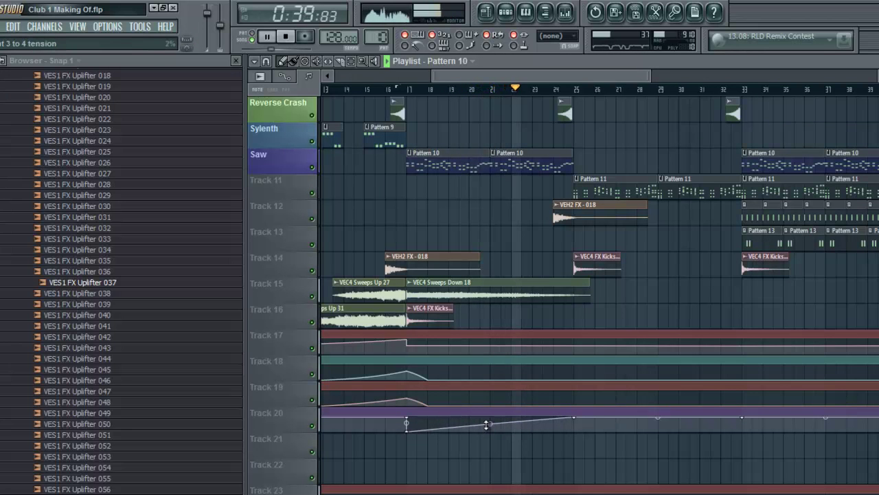
# Follow the playback past bar 25 and set Pluck 3 GOL's channel volume to about -21.7 dB
pyautogui.moveTo(625, 76); pyautogui.dragTo(673, 75)
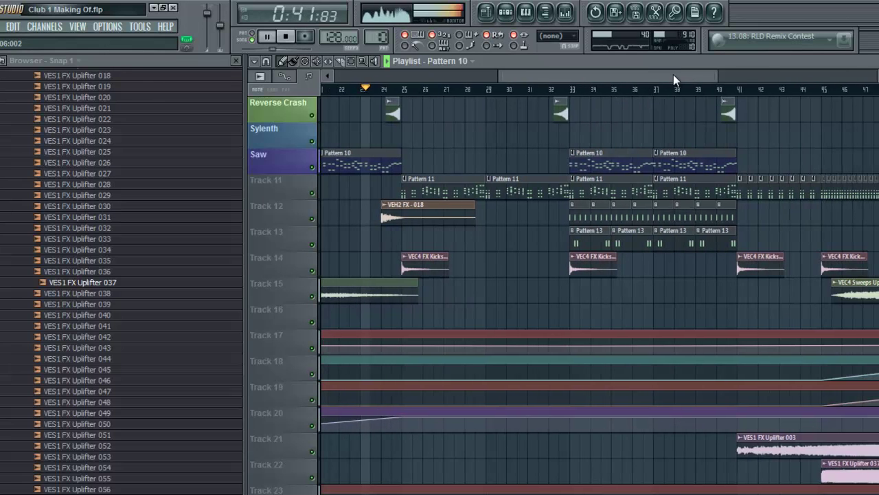
pyautogui.click(2, 32)
pyautogui.click(4, 83)
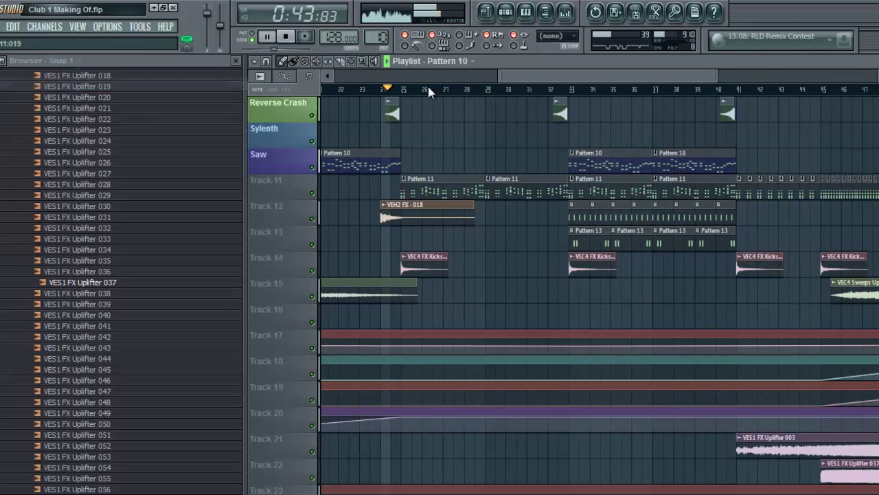
pyautogui.moveTo(540, 69); pyautogui.dragTo(562, 82)
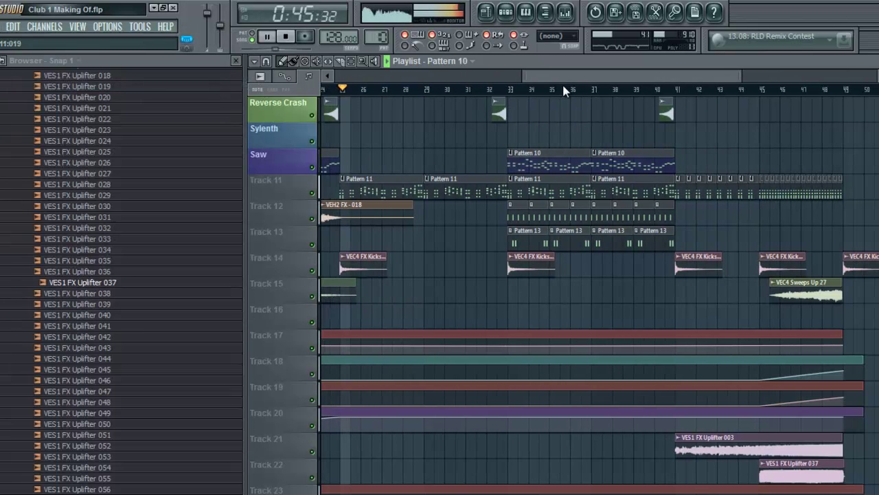
pyautogui.click(505, 13)
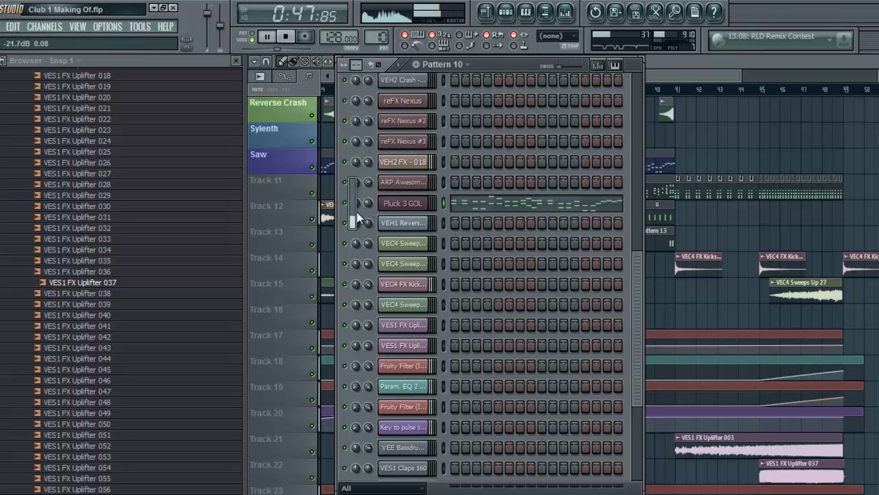
# Replay the song from around bar 22 and set Pluck 3 GOL's channel volume to about -22.8 dB
pyautogui.moveTo(656, 75); pyautogui.dragTo(603, 86)
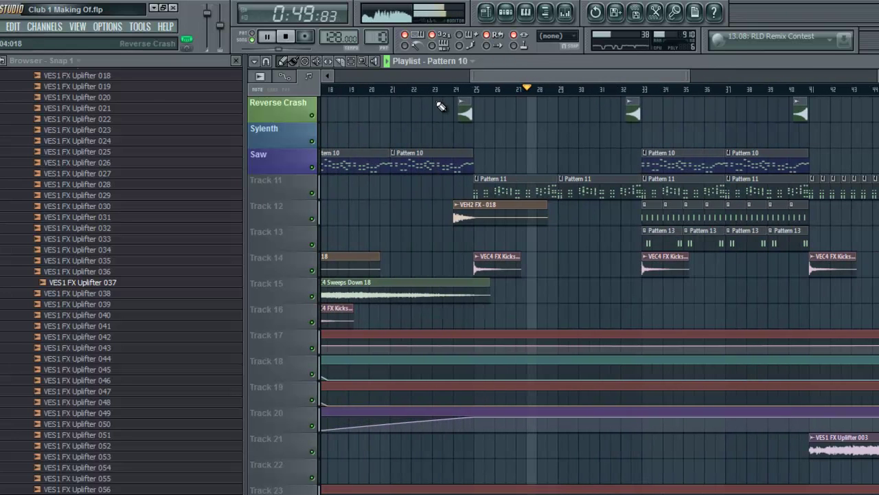
pyautogui.click(422, 90)
pyautogui.click(505, 13)
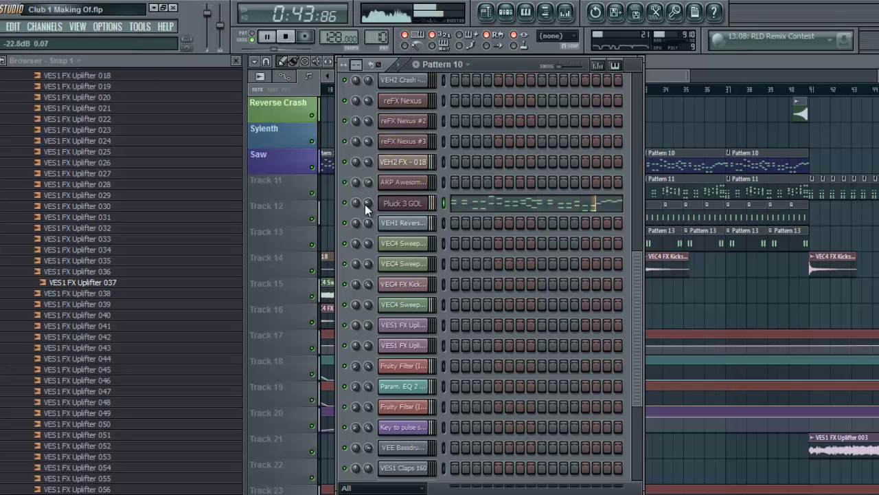
pyautogui.click(663, 75)
pyautogui.moveTo(664, 75); pyautogui.dragTo(761, 79)
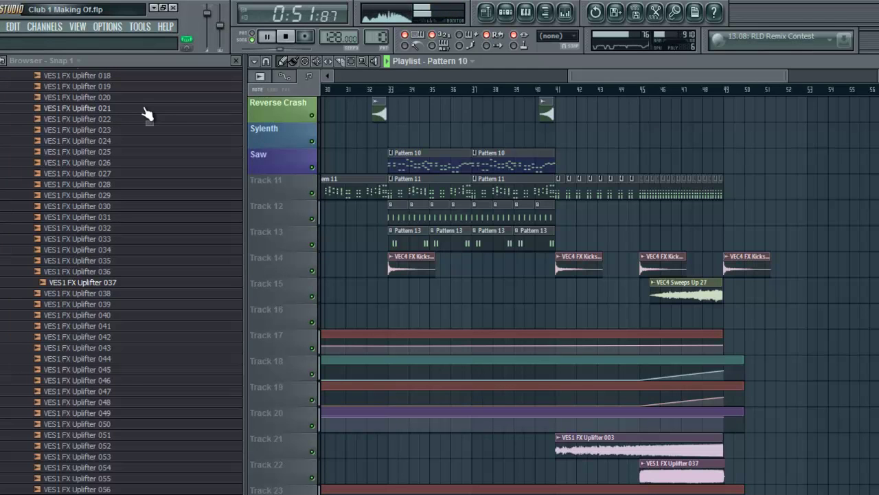
# Stop playback, collapse the VES1 FX folder and preview VES1 Snare 015 from the VES1 Snare sample folder
pyautogui.press('space')
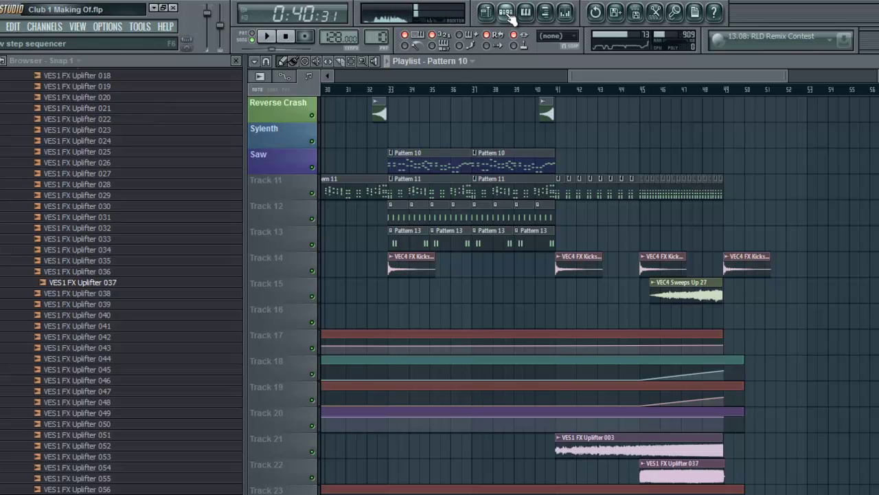
pyautogui.click(509, 15)
pyautogui.scroll(1, 379, 34)
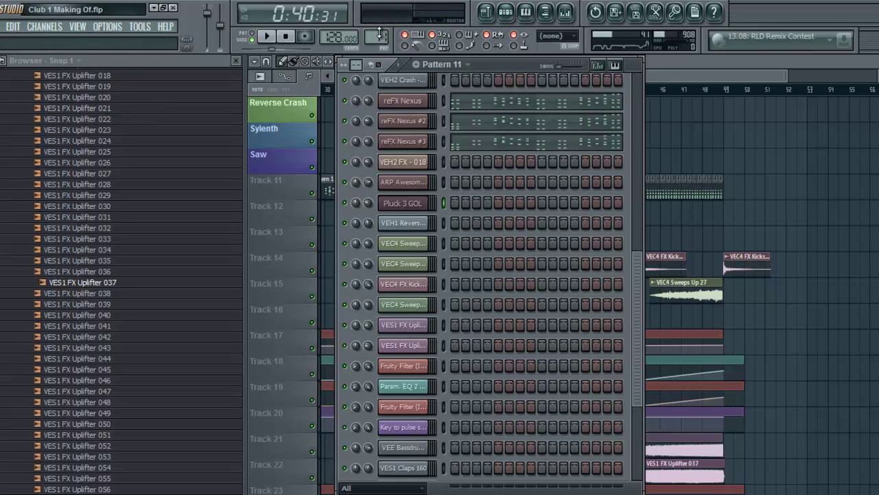
pyautogui.scroll(12, 68, 313)
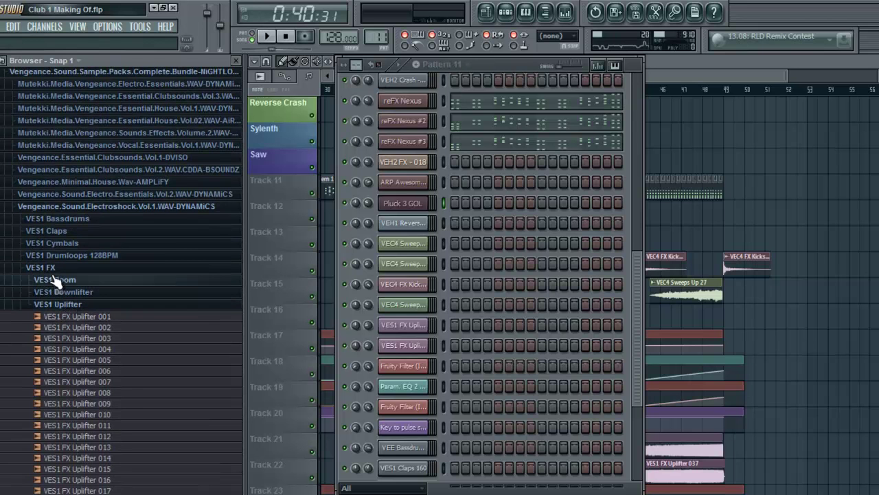
pyautogui.click(49, 268)
pyautogui.click(49, 304)
pyautogui.click(74, 229)
pyautogui.click(79, 238)
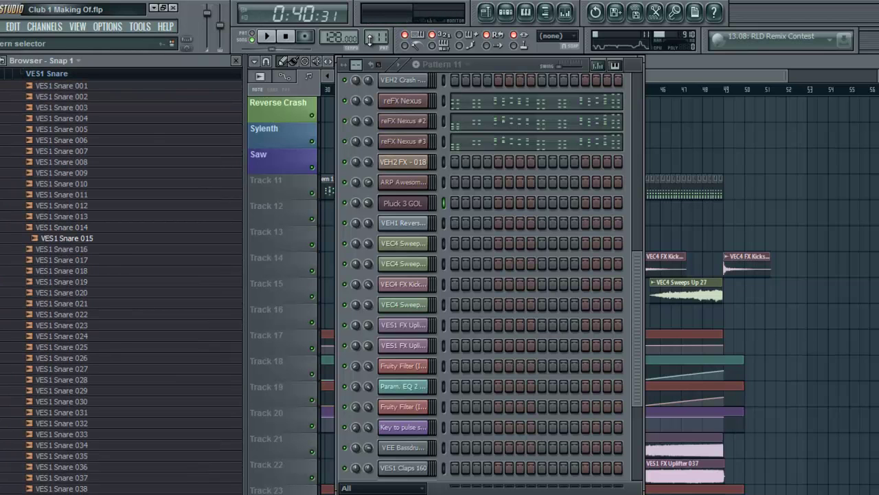
# Switch to the empty Pattern 14 and show the end of its channel list
pyautogui.moveTo(368, 40); pyautogui.dragTo(387, 32)
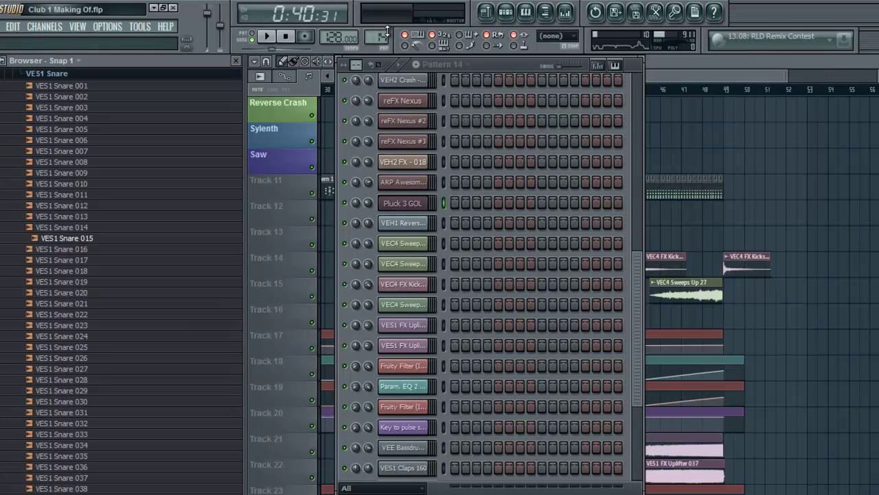
pyautogui.scroll(-4, 569, 310)
pyautogui.moveTo(636, 343); pyautogui.dragTo(638, 425)
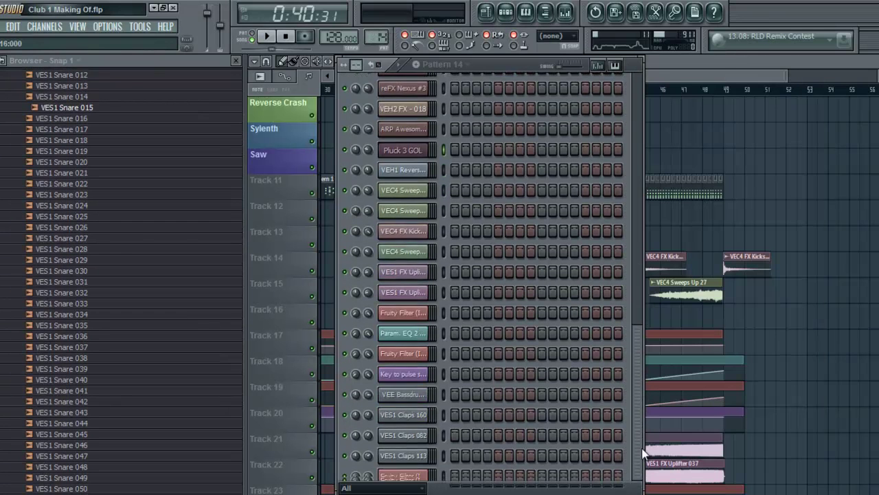
# Audition the samples in the VES1 Snare folder to find a suitable snare
pyautogui.click(87, 111)
pyautogui.click(89, 130)
pyautogui.click(88, 149)
pyautogui.click(85, 166)
pyautogui.scroll(7, 86, 122)
pyautogui.click(95, 195)
pyautogui.click(77, 184)
pyautogui.click(83, 204)
pyautogui.click(85, 216)
pyautogui.click(85, 227)
pyautogui.click(84, 236)
pyautogui.click(86, 249)
pyautogui.click(86, 260)
pyautogui.click(87, 271)
pyautogui.click(86, 260)
# Add VES1 Snare 008 as a new channel at the end of the channel list
pyautogui.moveTo(86, 261); pyautogui.dragTo(424, 471)
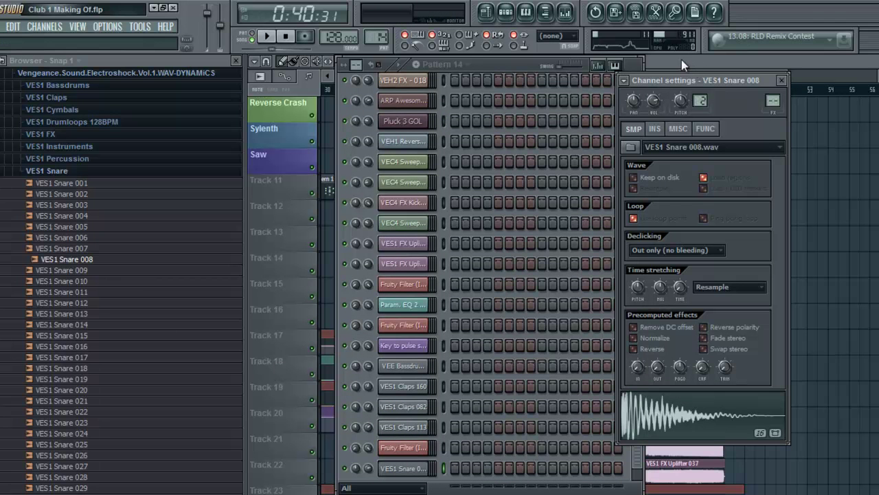
pyautogui.click(522, 65)
pyautogui.scroll(10, 568, 183)
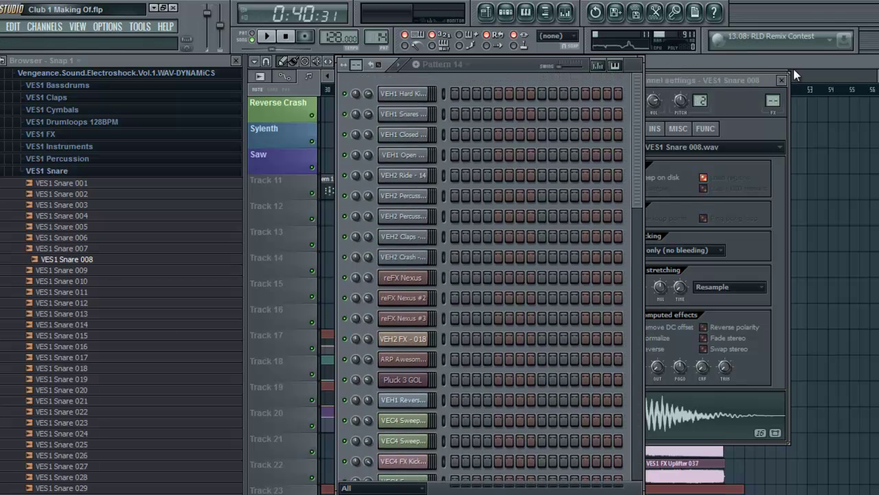
# Move the VEC4 Sweeps Up 27 clip near bar 46 from Track 15 down to Track 16 in the playlist
pyautogui.click(775, 56)
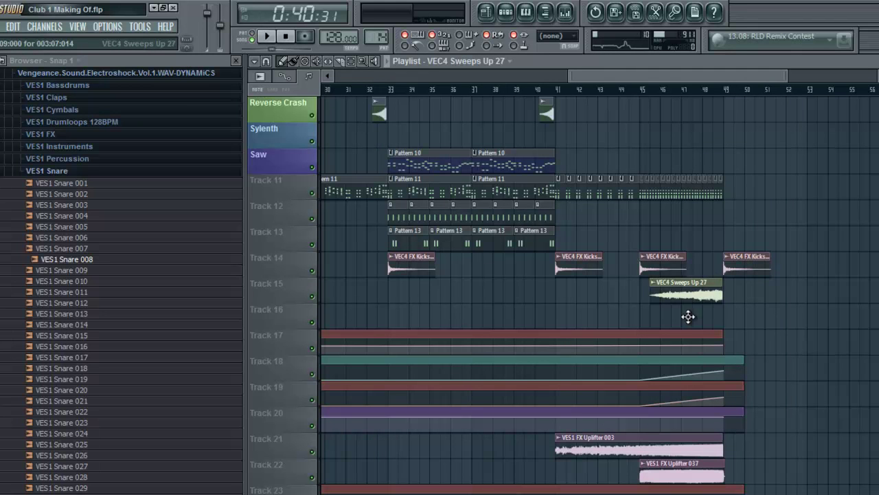
pyautogui.moveTo(688, 306); pyautogui.dragTo(688, 326)
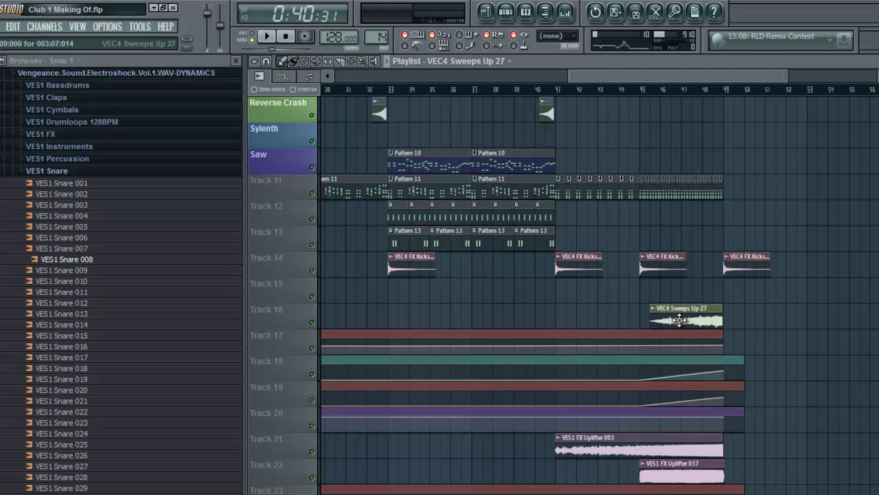
# Move the three VEC4 FX Kicks clips at bars 41, 45 and 49 from Track 14 down to Track 15
pyautogui.moveTo(614, 74); pyautogui.dragTo(655, 91)
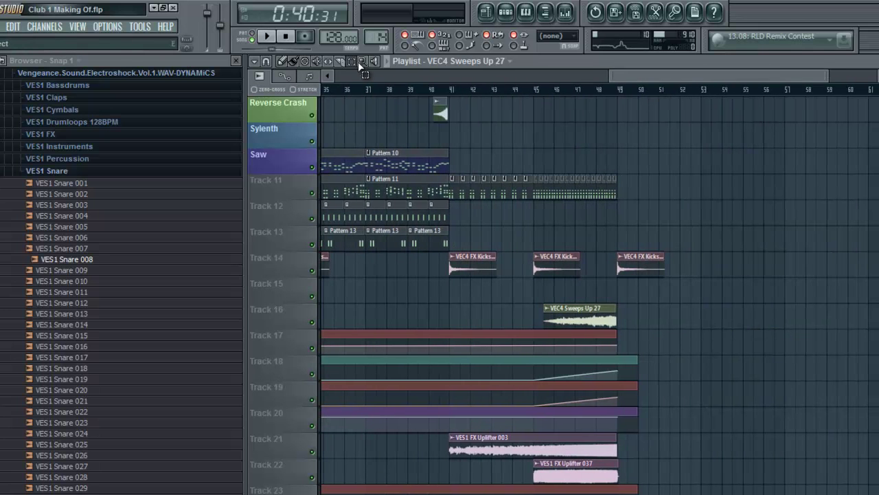
pyautogui.moveTo(691, 329); pyautogui.dragTo(462, 226)
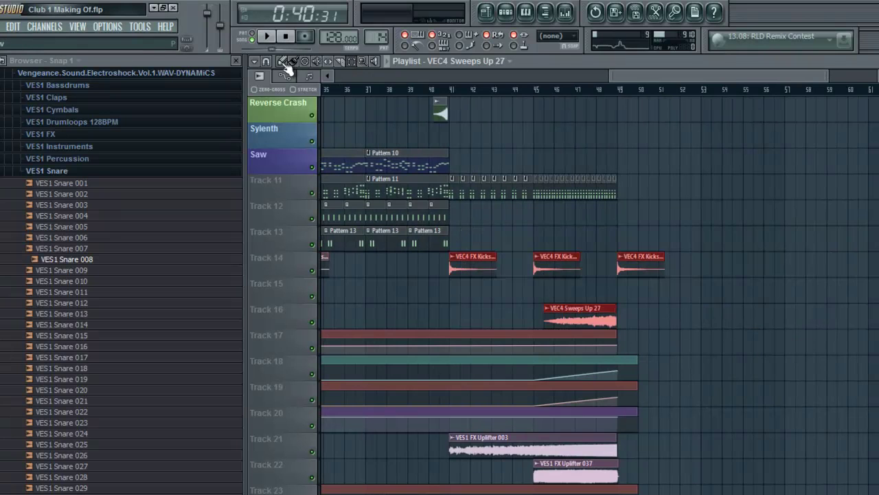
pyautogui.moveTo(670, 300); pyautogui.dragTo(474, 228)
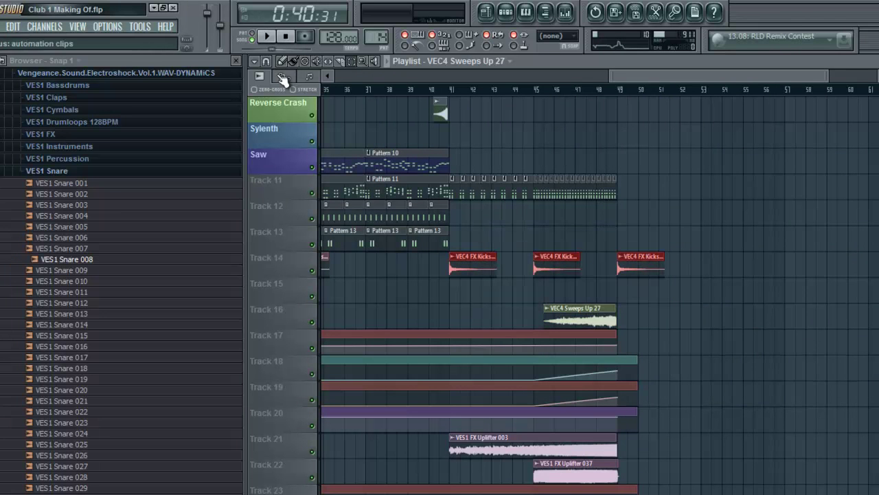
pyautogui.moveTo(458, 270); pyautogui.dragTo(458, 297)
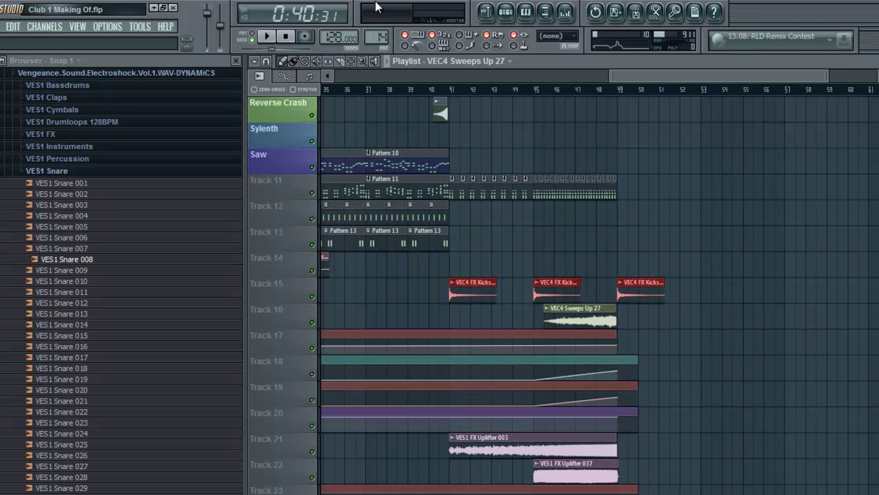
# Choose Pattern 14 as the playlist clip source and place a clip of it on Track 14 at bar 45
pyautogui.click(468, 62)
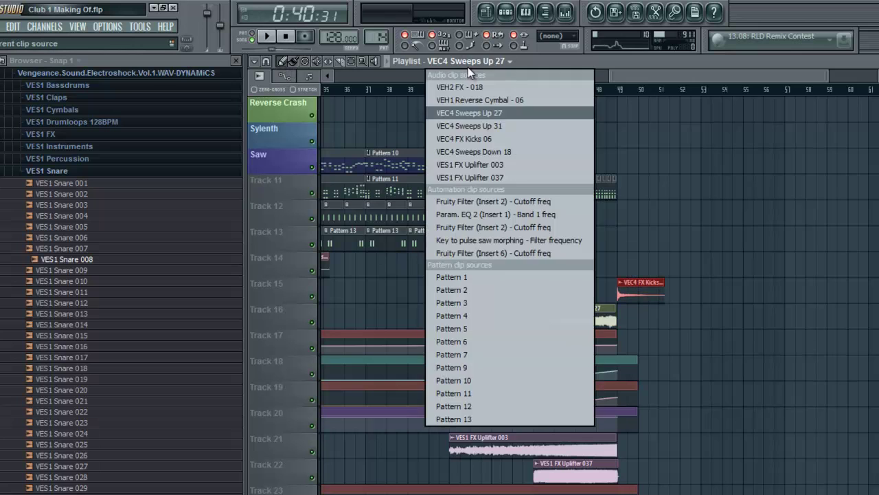
pyautogui.click(456, 418)
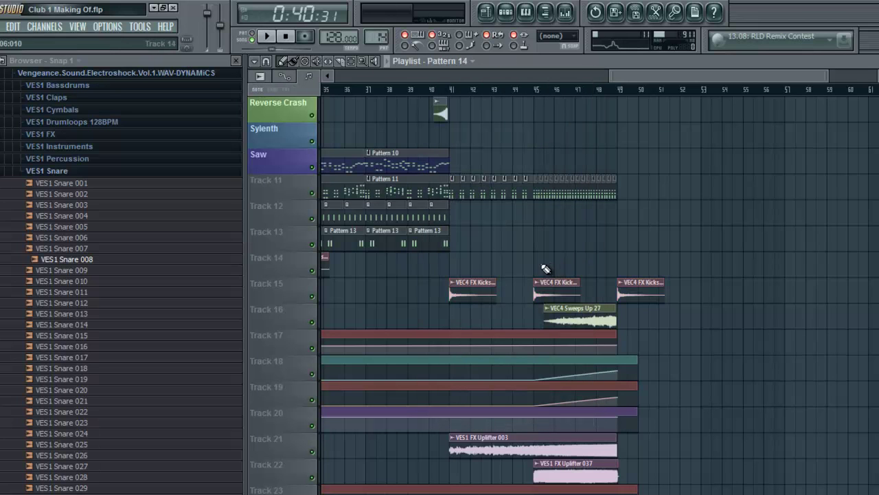
pyautogui.click(507, 13)
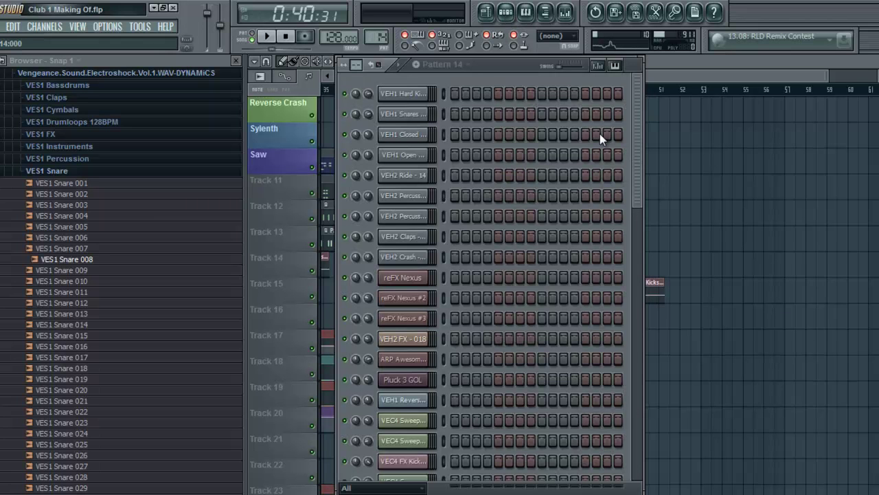
pyautogui.click(638, 66)
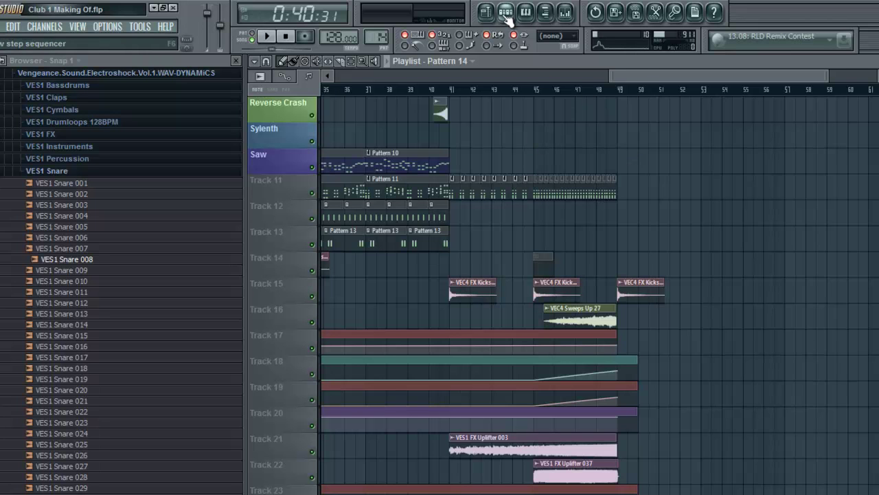
# Open the channel settings of VES1 Snare 008 at the end of the channel list and route it to mixer insert 1
pyautogui.press('F6')
pyautogui.scroll(-3, 425, 447)
pyautogui.scroll(2, 424, 447)
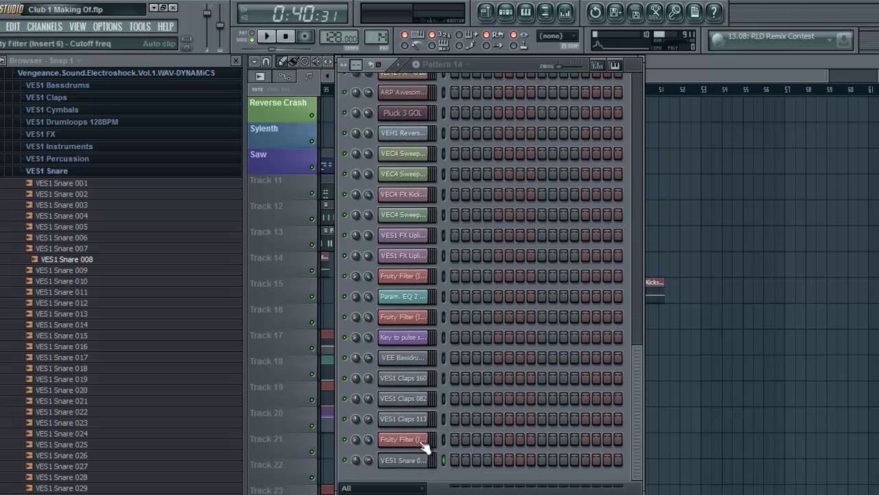
pyautogui.scroll(2, 434, 318)
pyautogui.scroll(-2, 431, 272)
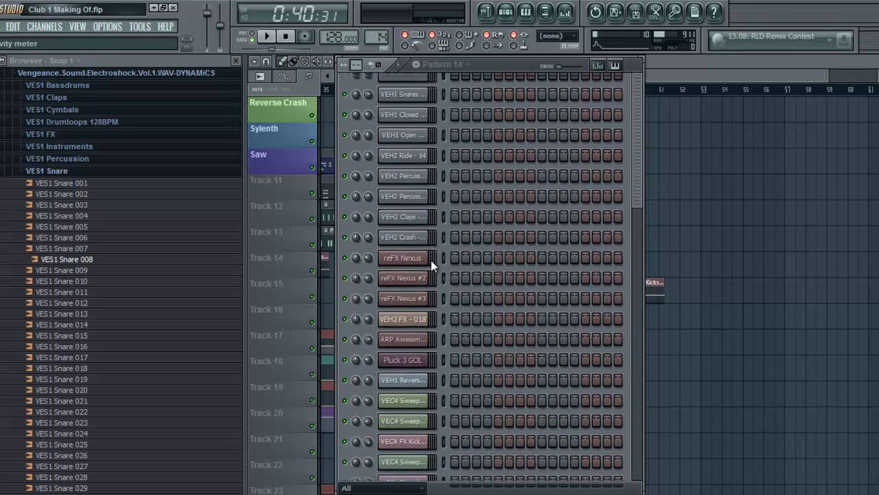
pyautogui.scroll(-3, 431, 234)
pyautogui.scroll(-1, 429, 330)
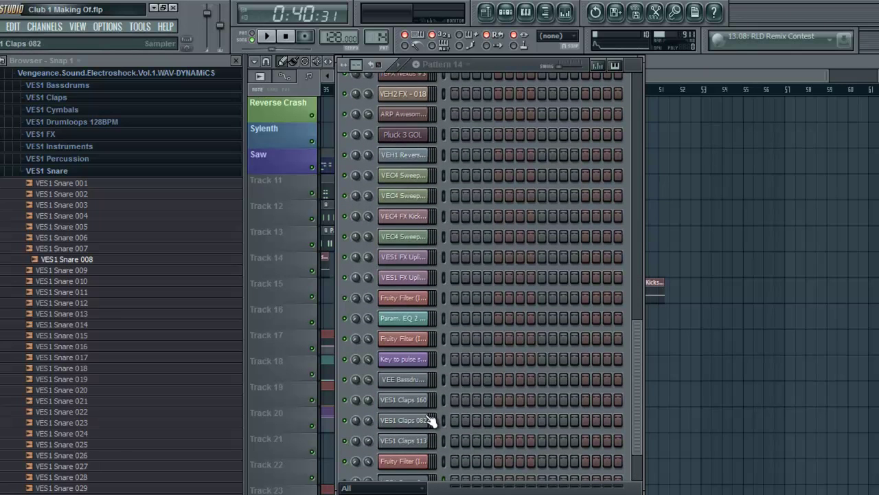
pyautogui.scroll(-2, 416, 443)
pyautogui.click(412, 459)
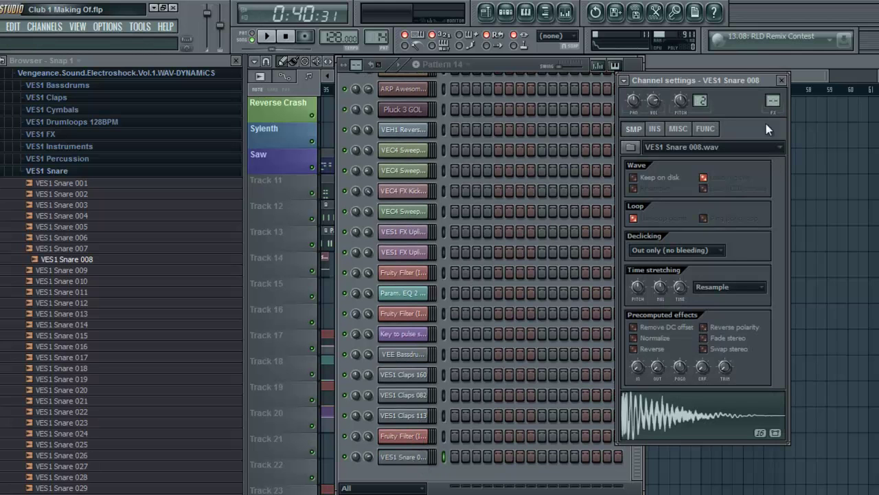
pyautogui.moveTo(772, 101); pyautogui.dragTo(781, 99)
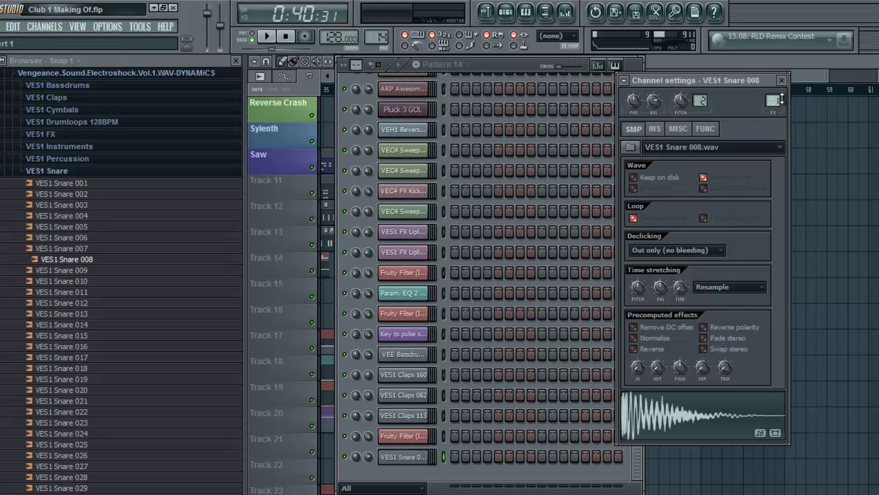
# Open the piano roll of VES1 Snare 008 and place half-beat C5 notes on every beat of bars 1 and 2
pyautogui.rightClick(416, 459)
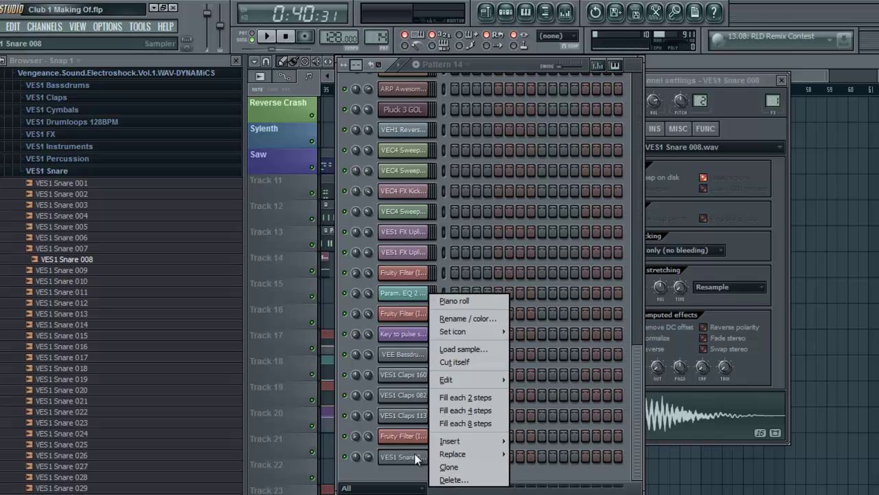
pyautogui.click(456, 301)
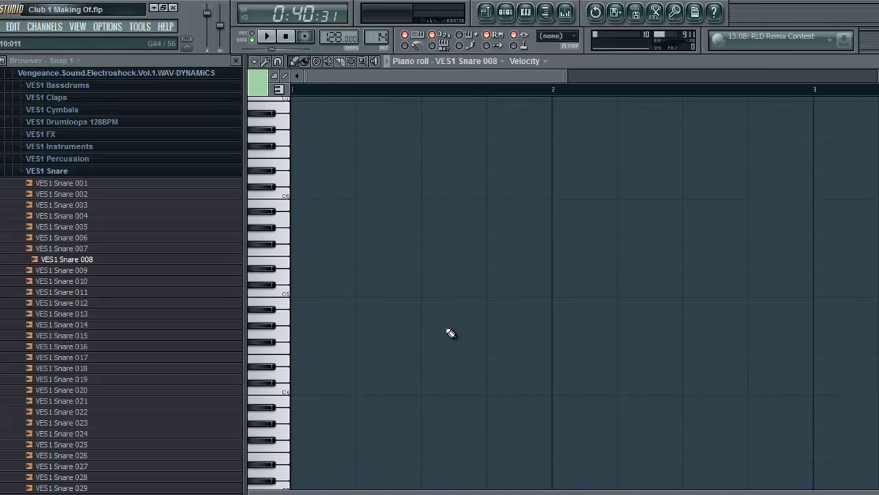
pyautogui.click(295, 294)
pyautogui.click(357, 294)
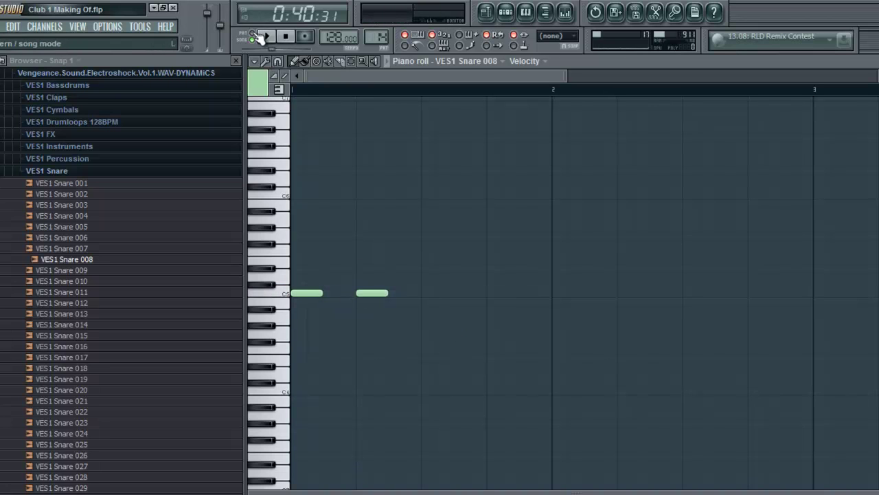
pyautogui.press('space')
pyautogui.click(431, 293)
pyautogui.click(492, 293)
pyautogui.click(557, 293)
pyautogui.click(622, 293)
pyautogui.click(687, 294)
pyautogui.click(752, 294)
# Fill bar 3 of the snare's piano roll with eight consecutive half-beat C5 notes
pyautogui.moveTo(514, 78); pyautogui.dragTo(633, 90)
pyautogui.press('space')
pyautogui.click(494, 295)
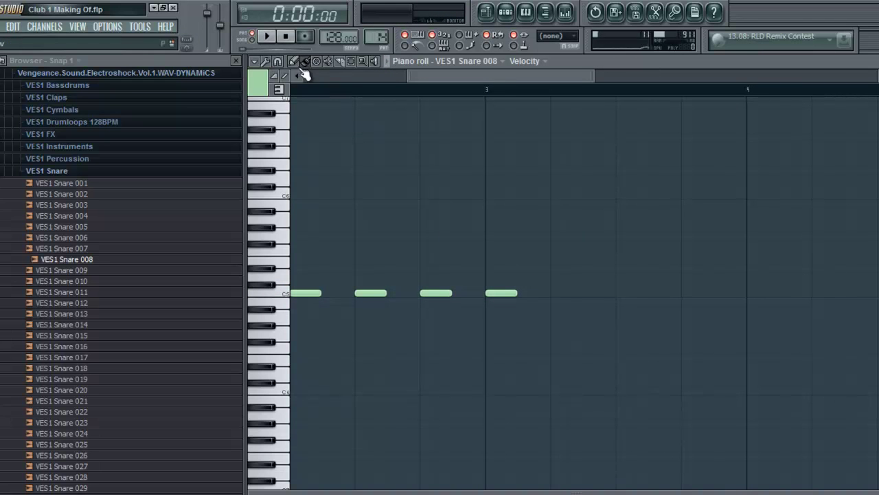
pyautogui.moveTo(528, 289); pyautogui.dragTo(749, 291)
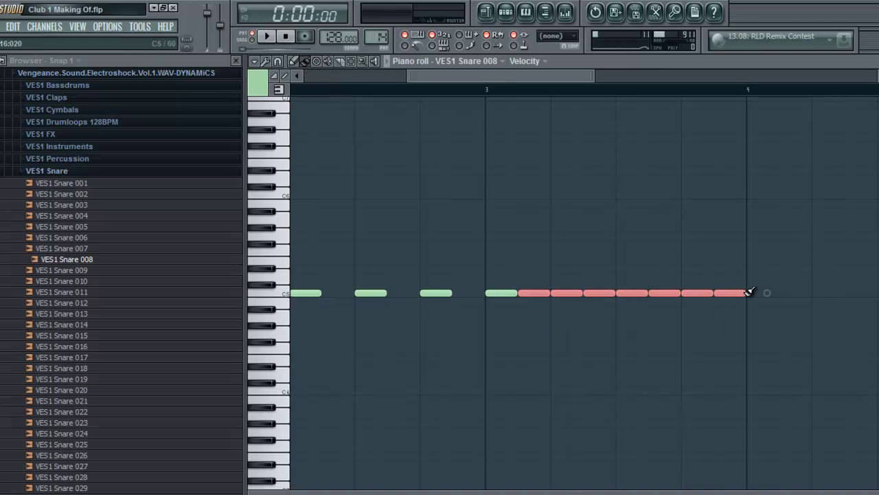
pyautogui.moveTo(569, 82); pyautogui.dragTo(612, 82)
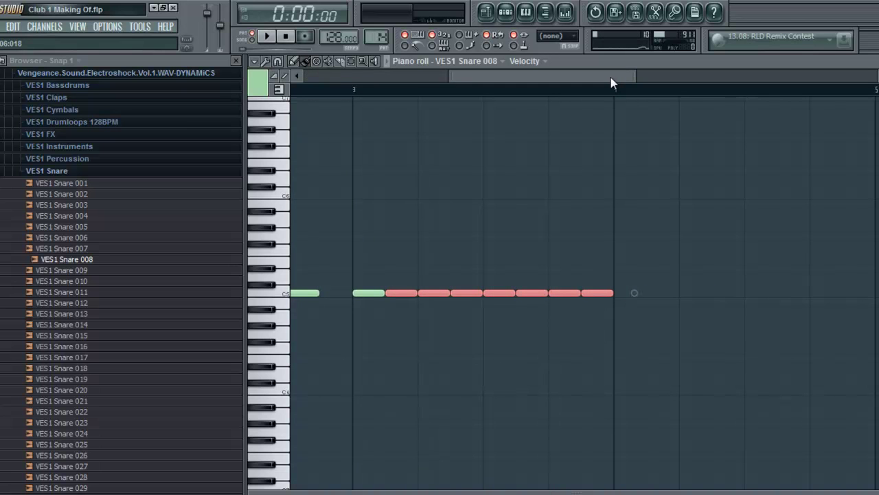
# Play back the snare pattern from the start to check the roll through bar 3
pyautogui.moveTo(453, 81); pyautogui.dragTo(425, 83)
pyautogui.press('space')
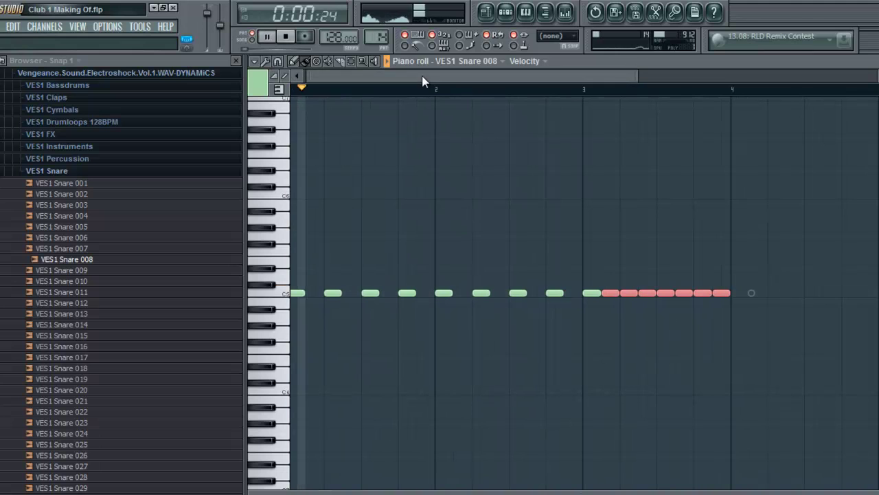
pyautogui.press('space')
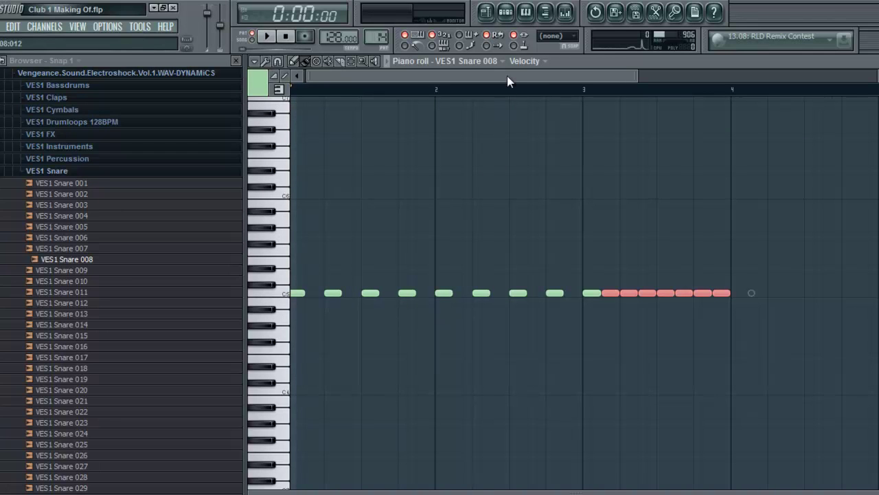
pyautogui.press('space')
pyautogui.moveTo(507, 76); pyautogui.dragTo(616, 81)
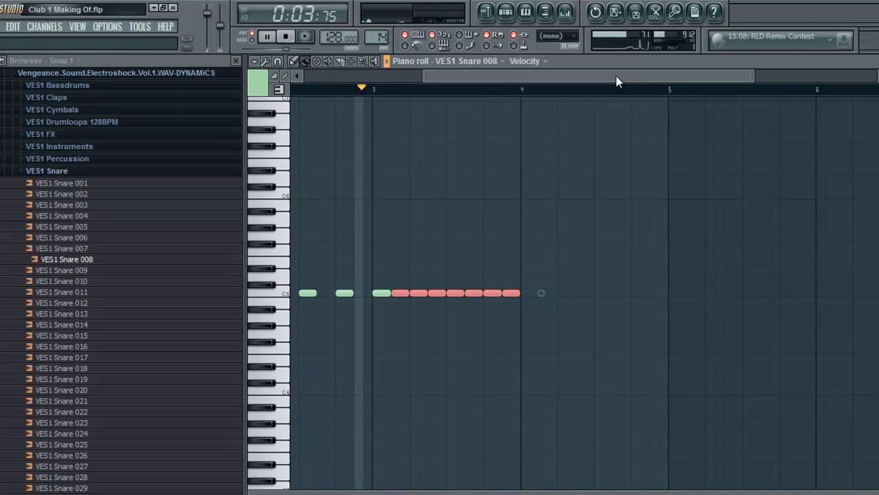
pyautogui.press('space')
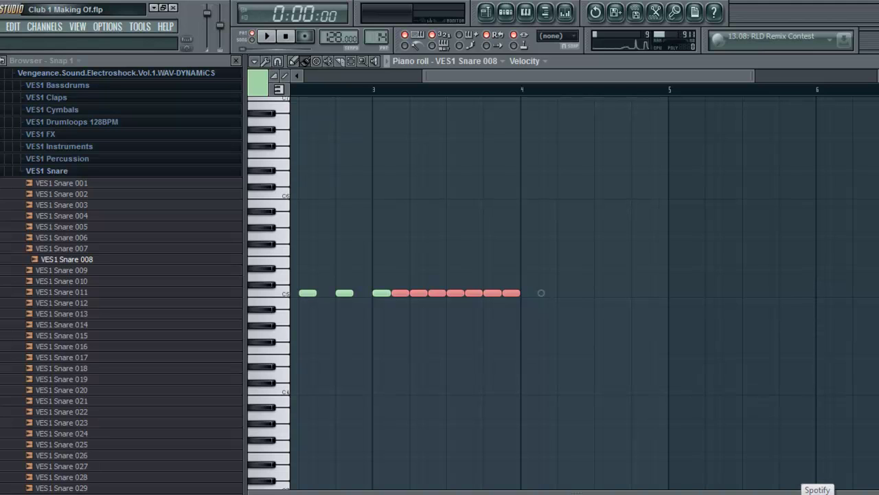
pyautogui.rightClick(817, 494)
pyautogui.click(811, 493)
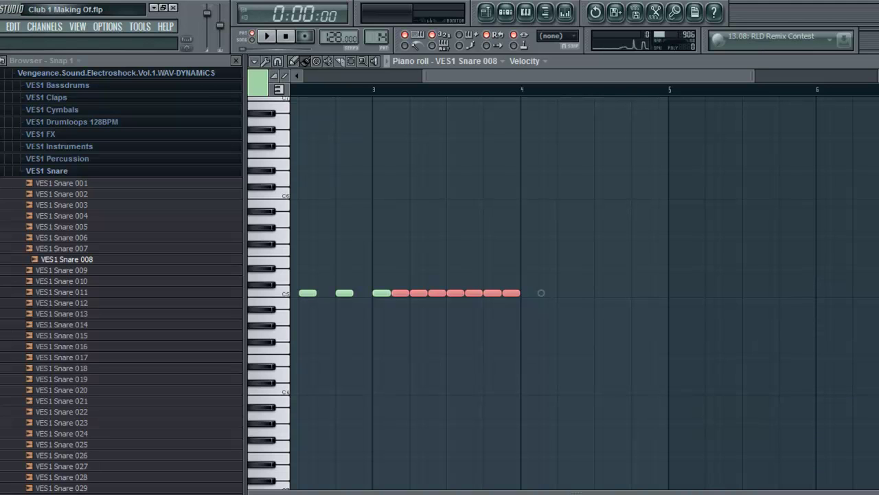
pyautogui.rightClick(729, 493)
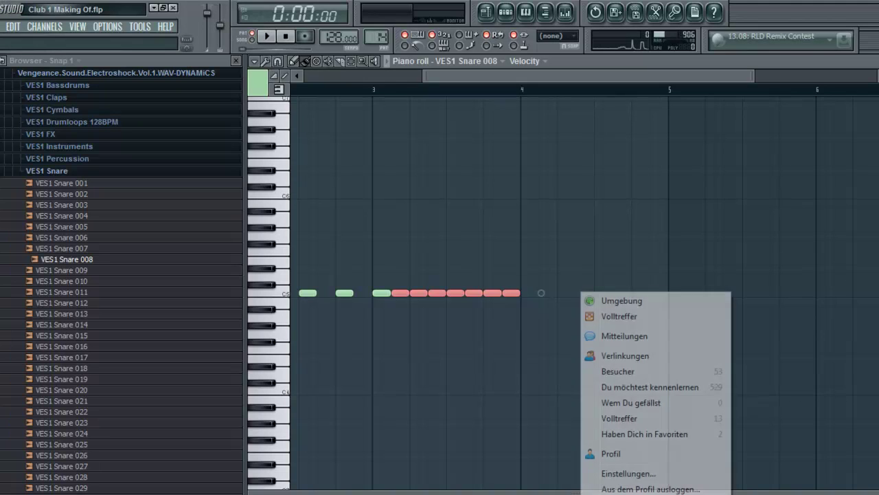
pyautogui.click(673, 493)
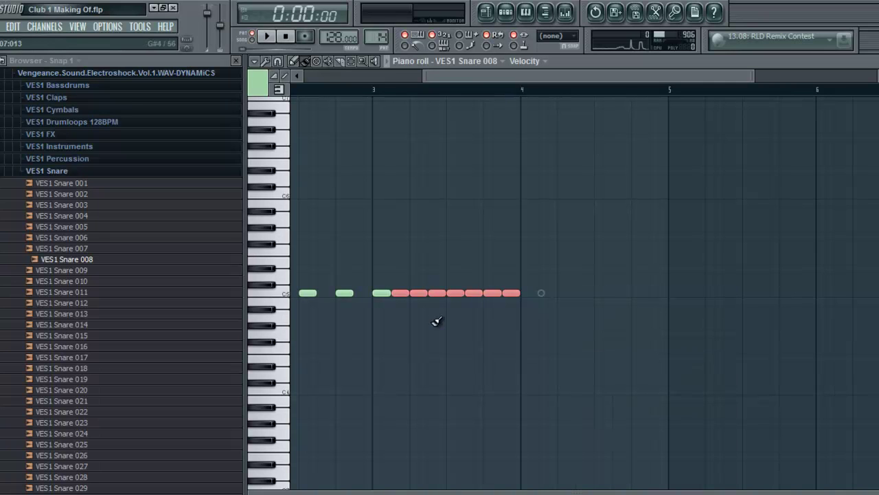
pyautogui.click(152, 8)
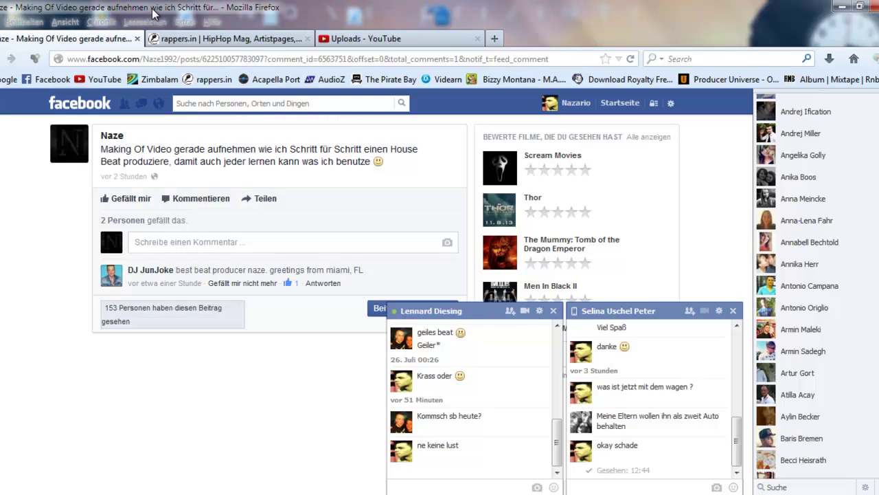
pyautogui.click(857, 6)
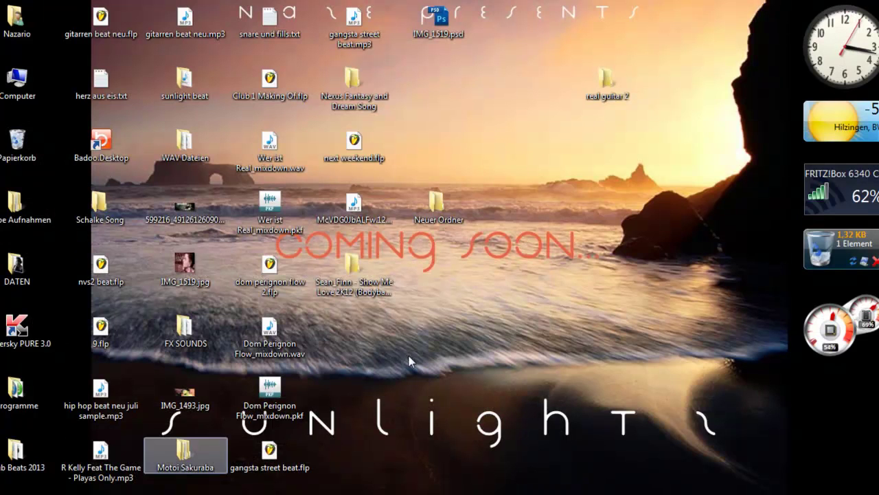
pyautogui.click(213, 493)
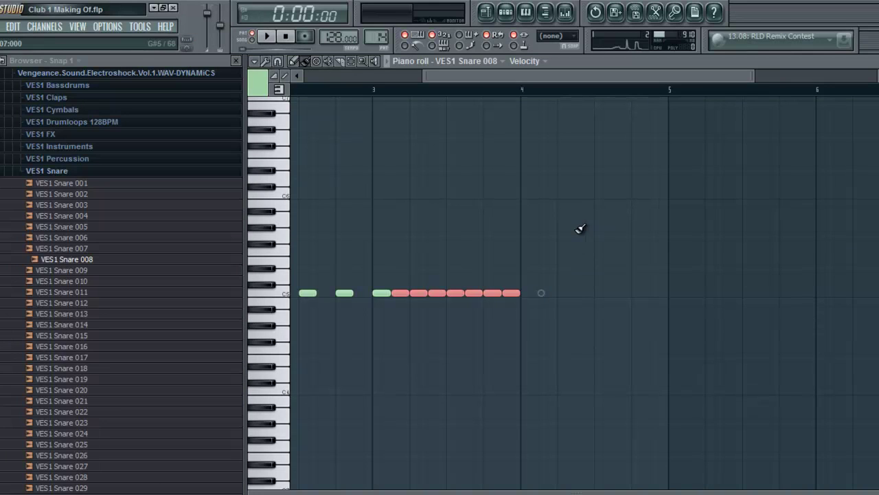
# Fill bar 4 of the snare's piano roll with consecutive C5 notes shortened to a quarter beat
pyautogui.click(533, 292)
pyautogui.click(526, 293)
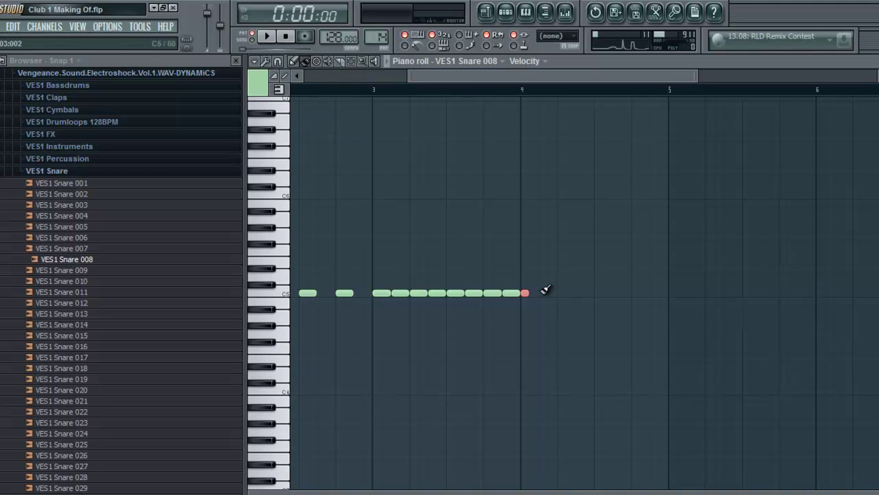
pyautogui.moveTo(539, 293); pyautogui.dragTo(666, 308)
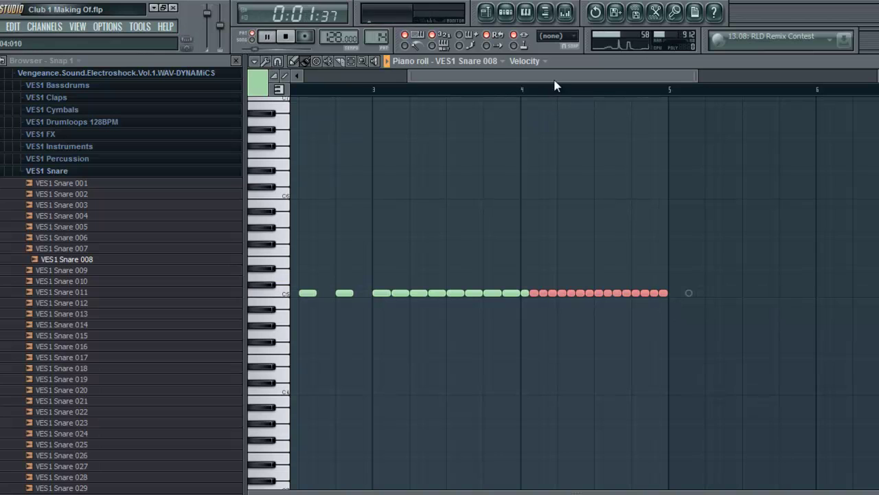
pyautogui.press('space')
# Audition VES1 Snare 010 and VES1 Snare 009, and play back Pattern 14 with the channel list shown
pyautogui.click(83, 281)
pyautogui.click(82, 270)
pyautogui.click(505, 12)
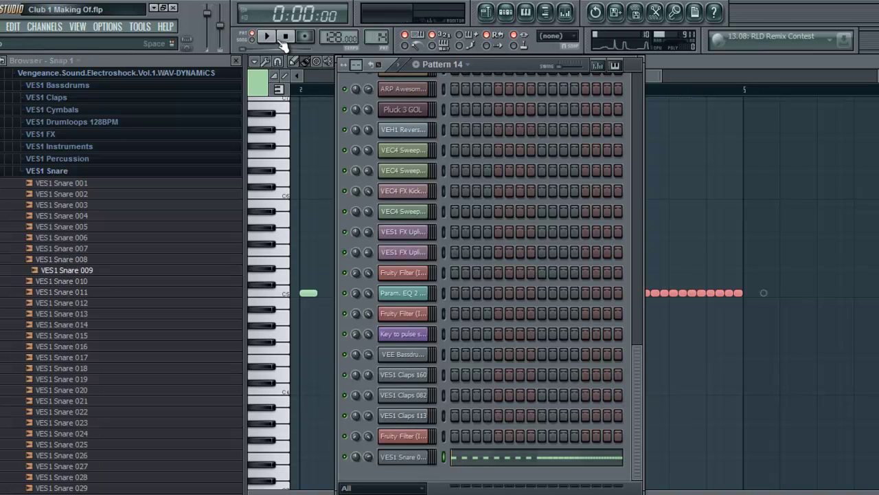
pyautogui.press('space')
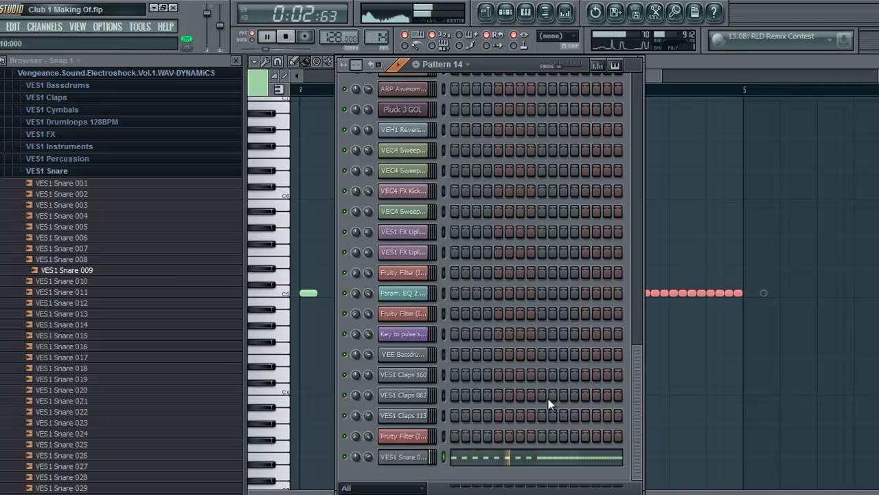
# Fill bar 5 of the snare's piano roll with consecutive quarter-beat C5 notes
pyautogui.click(675, 76)
pyautogui.moveTo(645, 72); pyautogui.dragTo(763, 80)
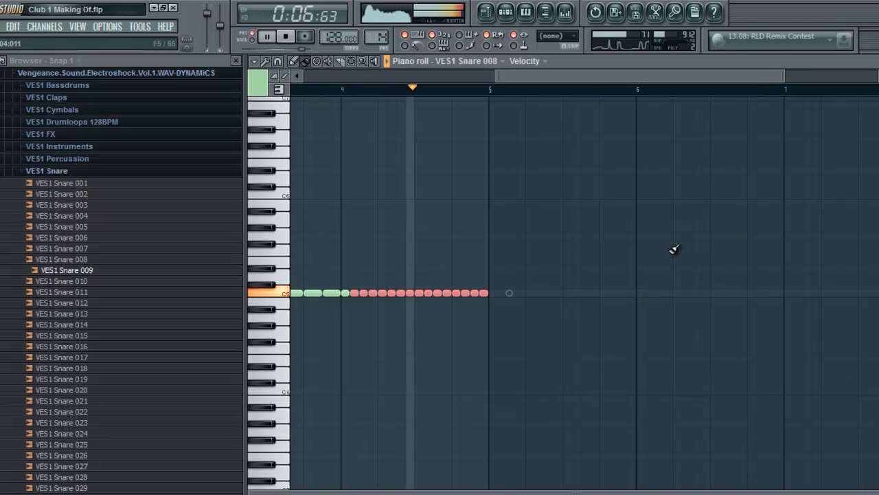
pyautogui.press('space')
pyautogui.click(494, 294)
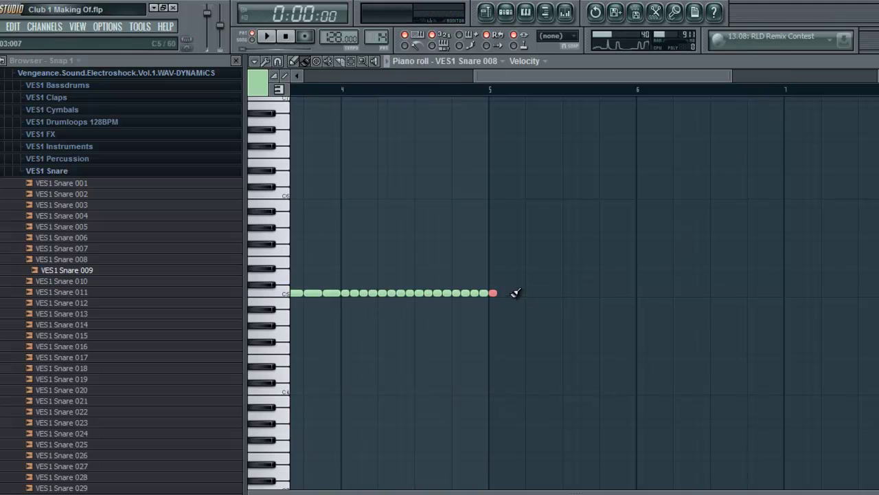
pyautogui.moveTo(505, 292); pyautogui.dragTo(630, 294)
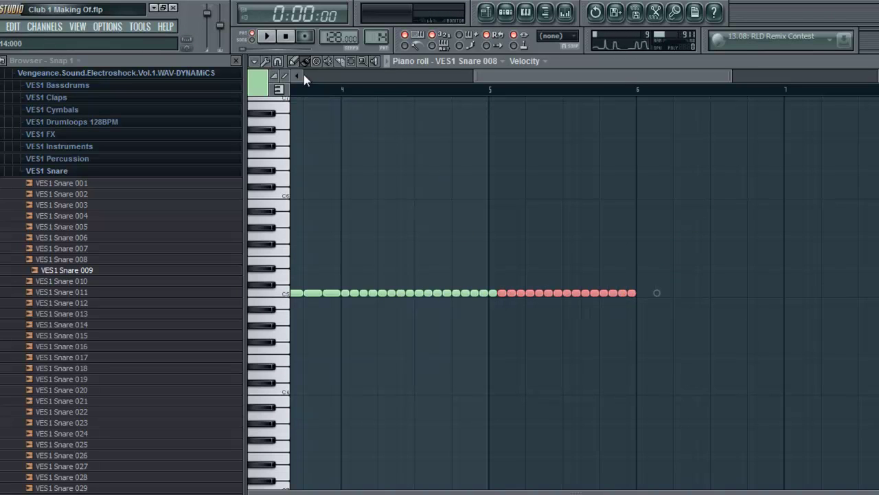
# Chop the C5 notes in bar 5 into eighth-beat notes by adjusting the chopper's time multiplier
pyautogui.click(356, 61)
pyautogui.moveTo(663, 353); pyautogui.dragTo(499, 218)
pyautogui.click(278, 62)
pyautogui.click(266, 62)
pyautogui.click(266, 62)
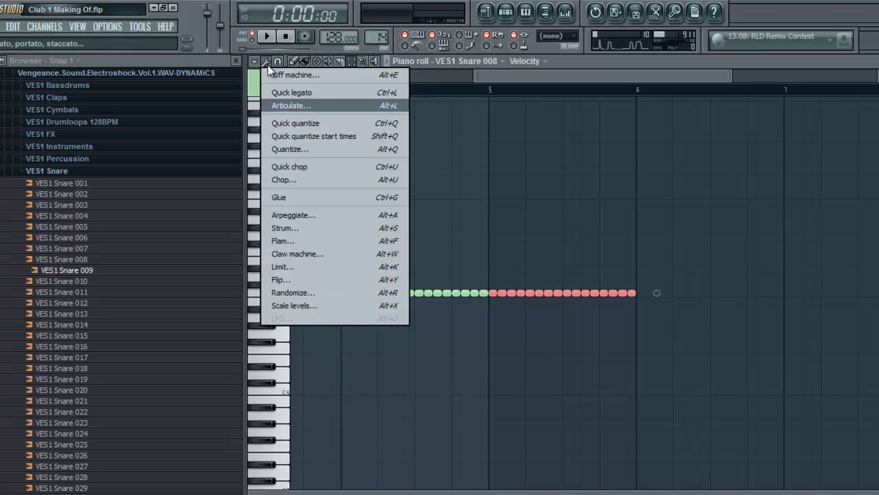
pyautogui.click(317, 180)
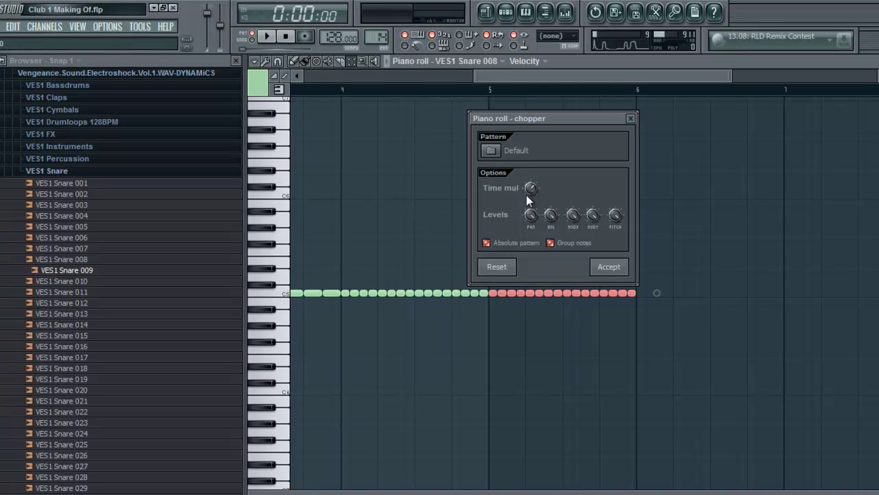
pyautogui.moveTo(524, 197)
pyautogui.mouseDown()
pyautogui.moveTo(522, 212)
pyautogui.moveTo(530, 197)
pyautogui.mouseUp()
pyautogui.moveTo(528, 197); pyautogui.dragTo(528, 201)
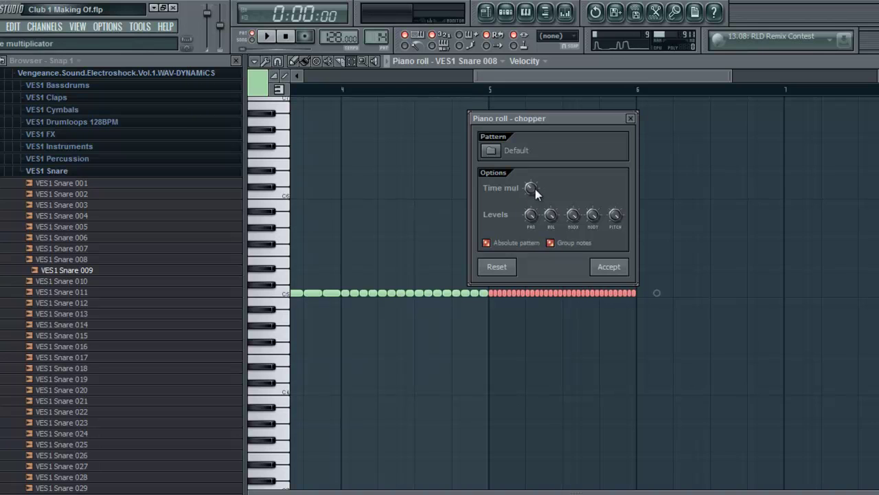
pyautogui.click(614, 270)
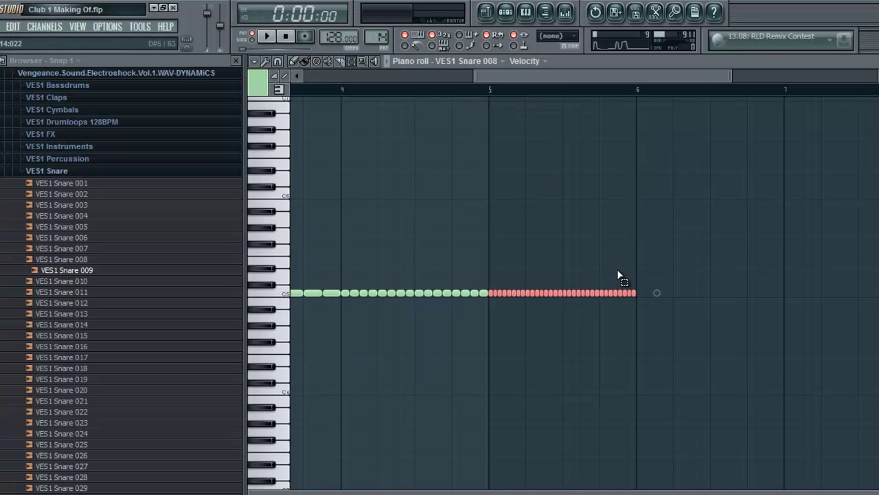
# Move the Pattern 14 clip on Track 14 of the playlist so it starts at bar 44
pyautogui.press('F5')
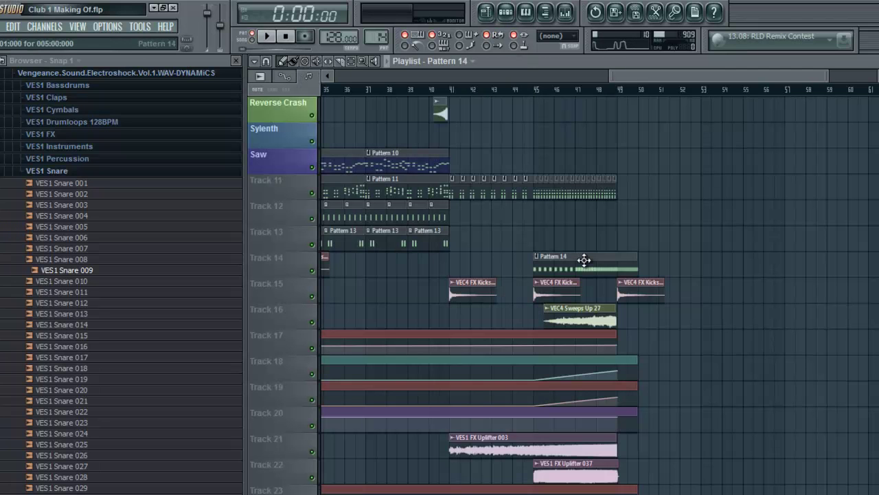
pyautogui.moveTo(598, 270); pyautogui.dragTo(574, 261)
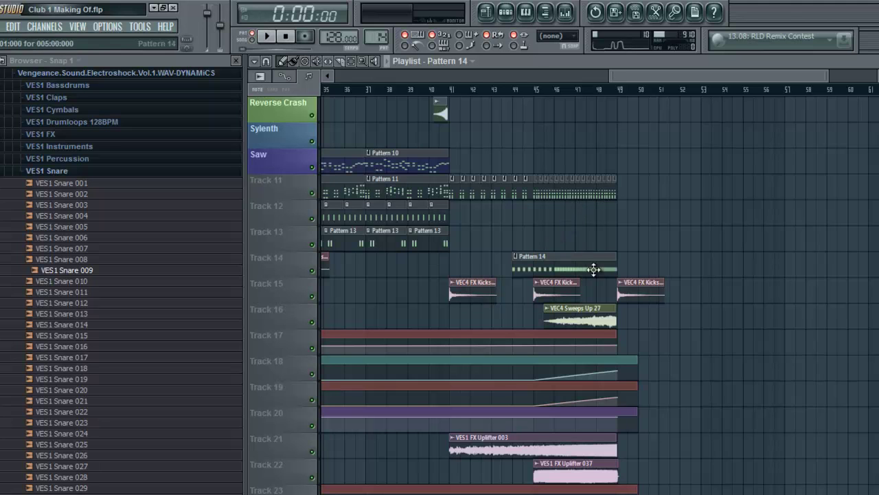
# Play back the snare roll from the start through bar 5 with all its notes in view
pyautogui.click(531, 13)
pyautogui.moveTo(494, 71); pyautogui.dragTo(320, 69)
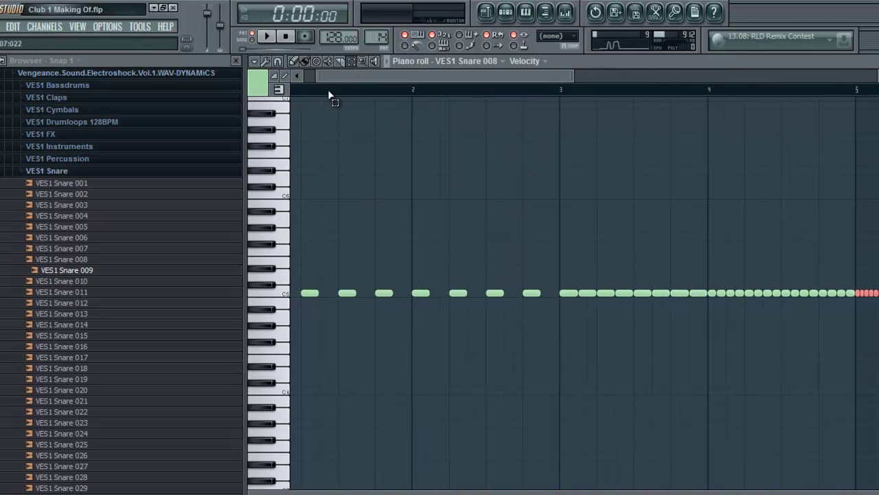
pyautogui.press('space')
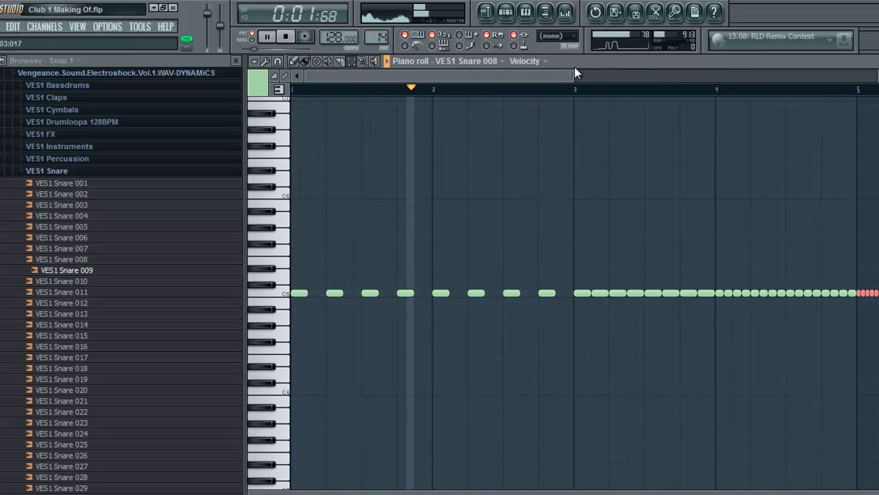
pyautogui.moveTo(574, 74); pyautogui.dragTo(661, 85)
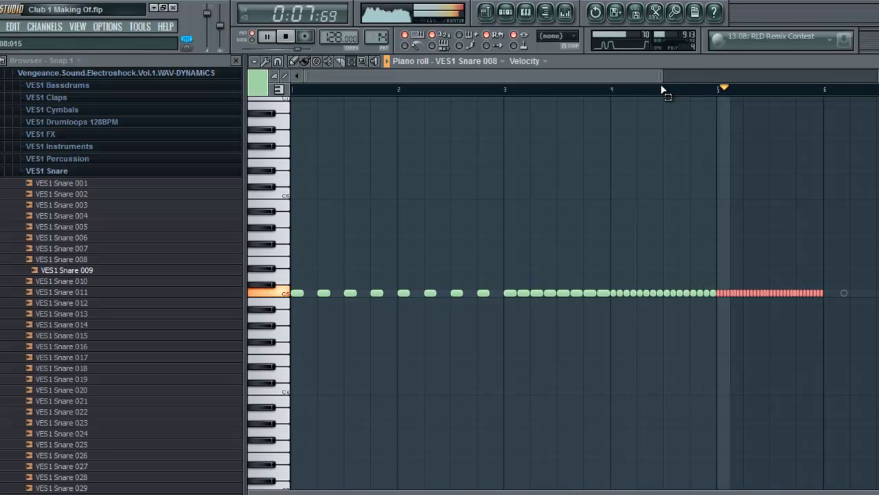
pyautogui.press('space')
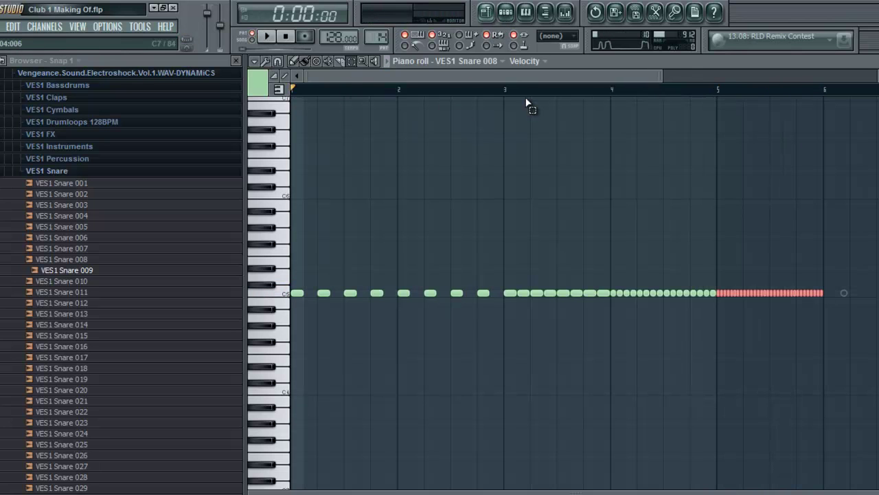
# Delete the quarter-beat C5 notes in bar 4 of the snare's piano roll
pyautogui.click(485, 12)
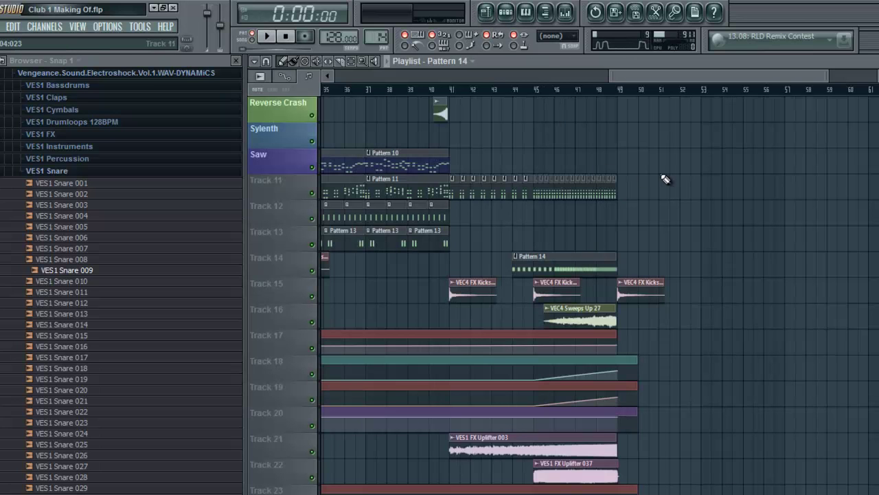
pyautogui.moveTo(824, 79); pyautogui.dragTo(739, 84)
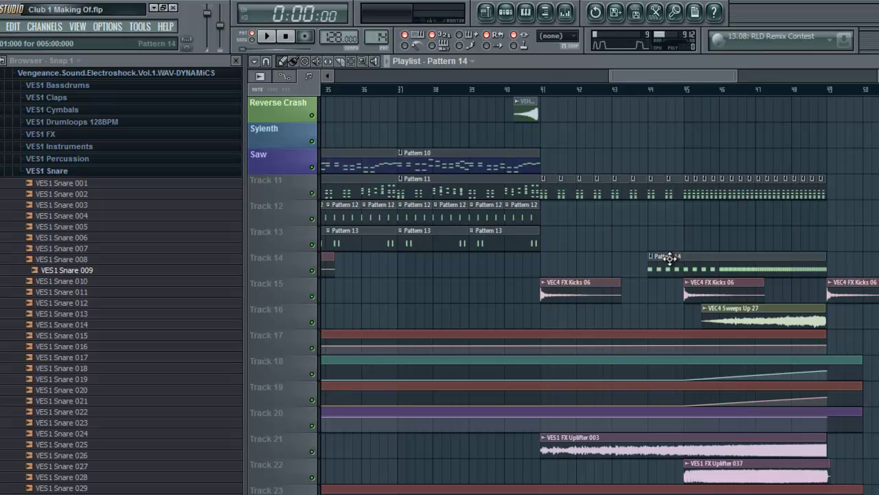
pyautogui.click(525, 12)
pyautogui.click(525, 14)
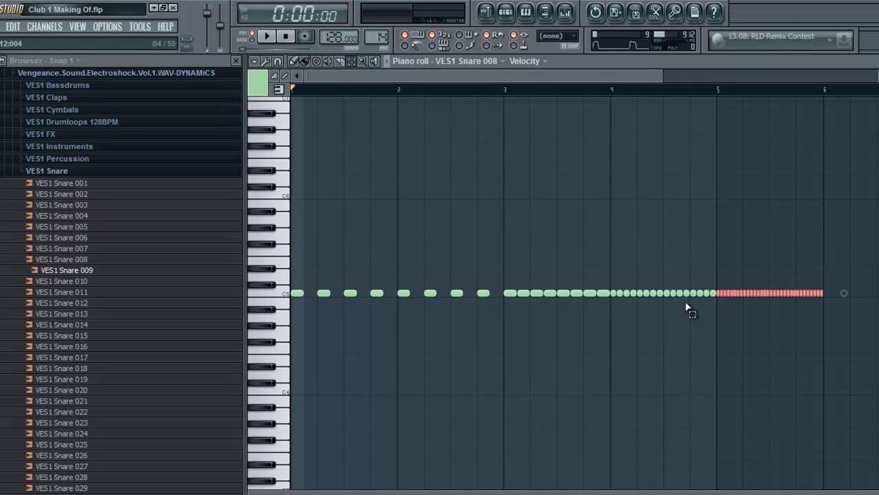
pyautogui.moveTo(714, 312); pyautogui.dragTo(617, 260)
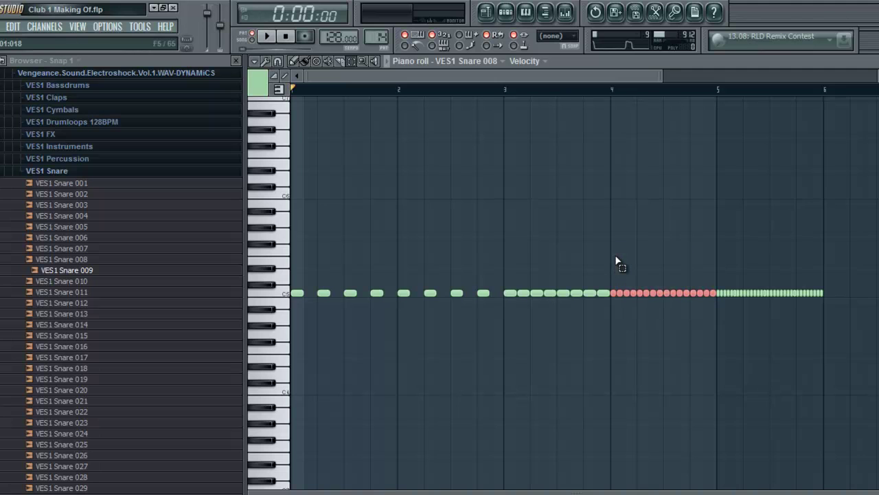
pyautogui.press('Delete')
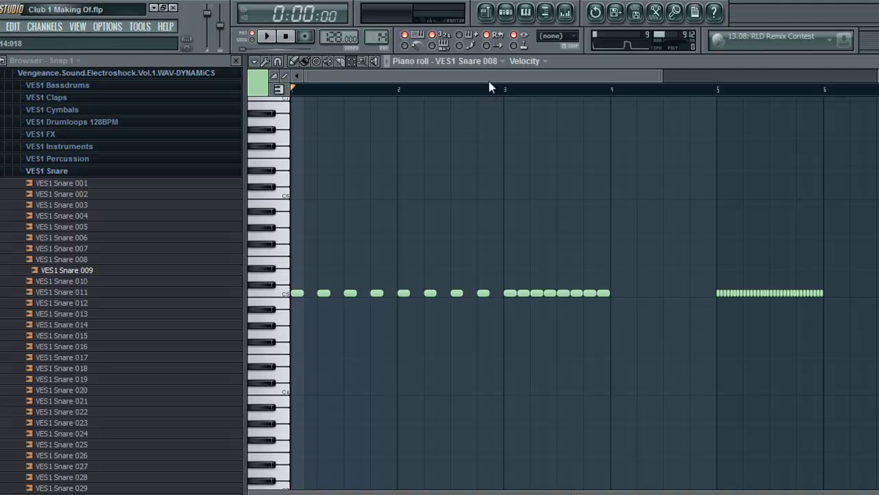
# Move the eighth-beat C5 notes from bar 5 into the empty bar 4
pyautogui.moveTo(634, 344); pyautogui.dragTo(297, 169)
pyautogui.moveTo(297, 292)
pyautogui.mouseDown()
pyautogui.moveTo(401, 296)
pyautogui.moveTo(285, 296)
pyautogui.mouseUp()
pyautogui.click(351, 61)
pyautogui.moveTo(839, 343); pyautogui.dragTo(659, 200)
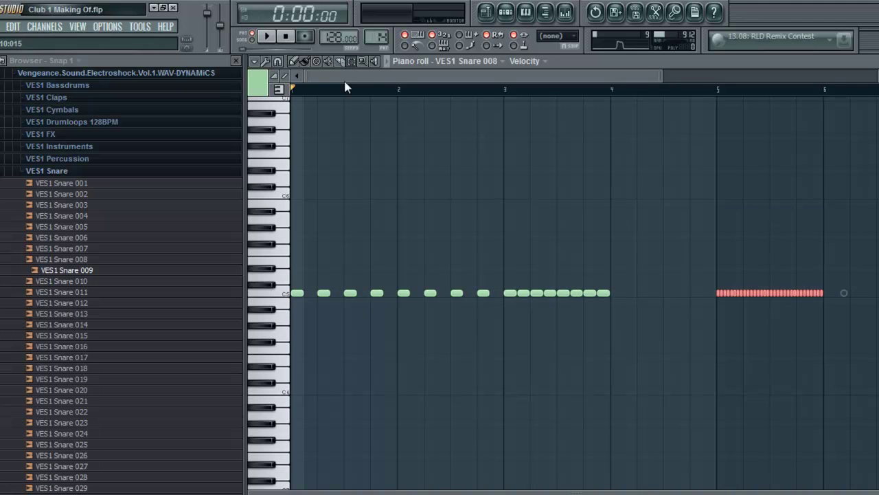
pyautogui.moveTo(726, 292); pyautogui.dragTo(631, 293)
# Move the Pattern 14 clip on Track 14 of the playlist so it starts at bar 45
pyautogui.click(486, 11)
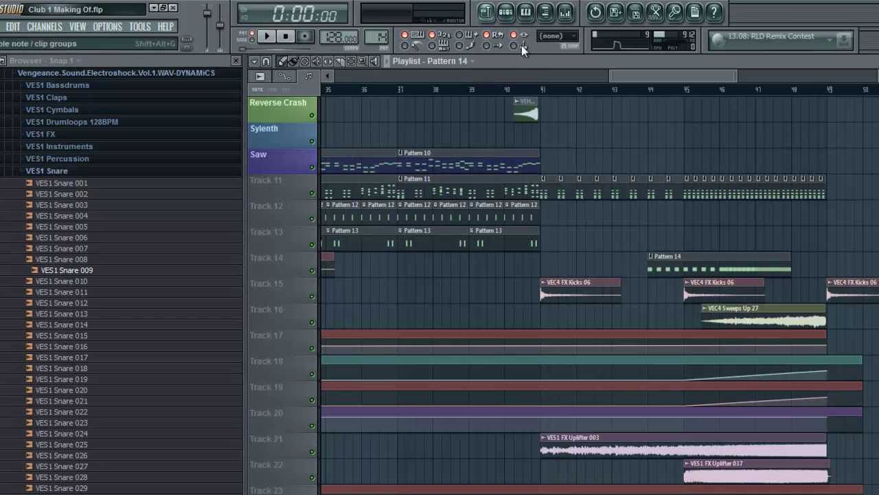
pyautogui.moveTo(680, 268); pyautogui.dragTo(716, 269)
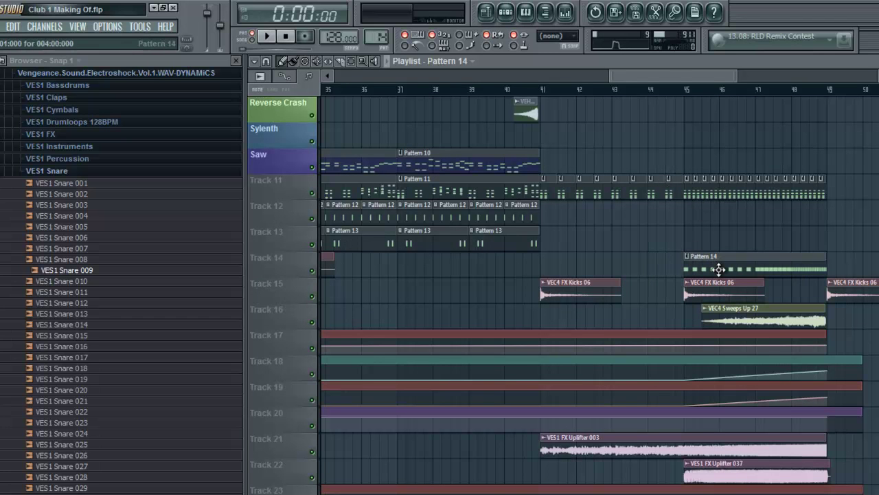
pyautogui.hscroll(3, 669, 74)
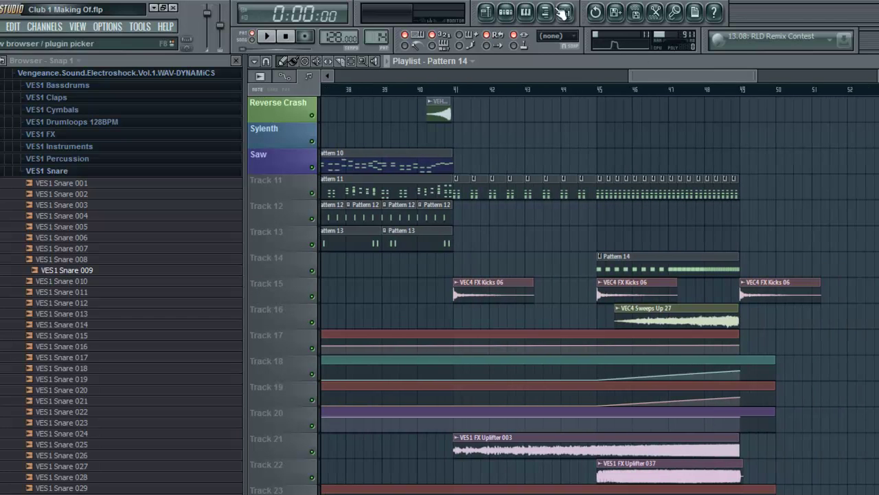
# Play back the four-bar snare roll in the piano roll and clear the note selection
pyautogui.click(526, 11)
pyautogui.press('space')
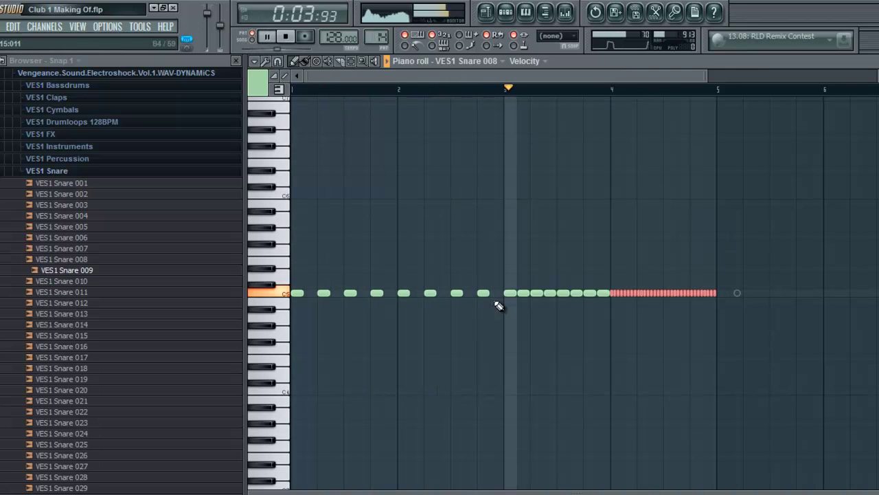
pyautogui.press('space')
pyautogui.click(412, 293)
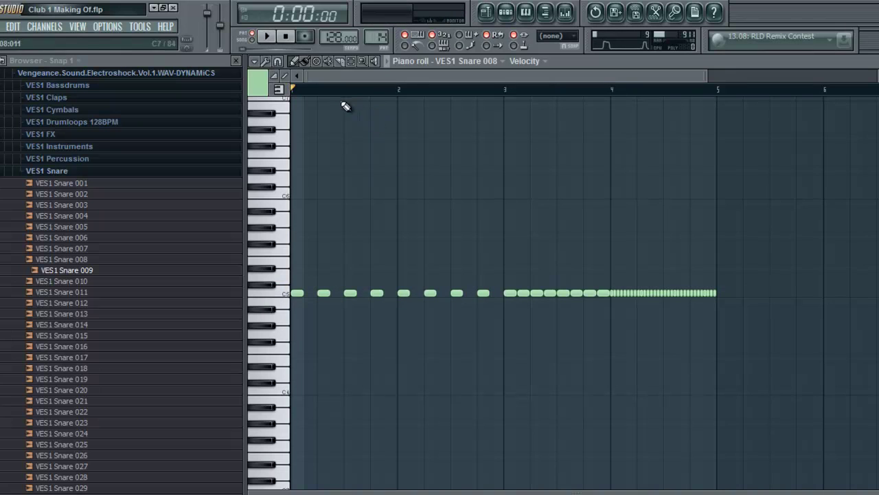
pyautogui.moveTo(330, 182); pyautogui.dragTo(405, 196)
pyautogui.click(254, 62)
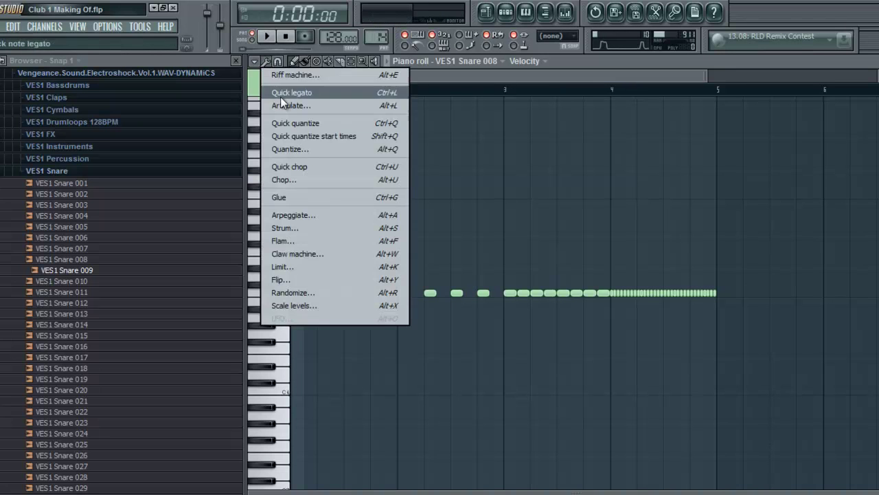
pyautogui.click(278, 62)
pyautogui.click(288, 129)
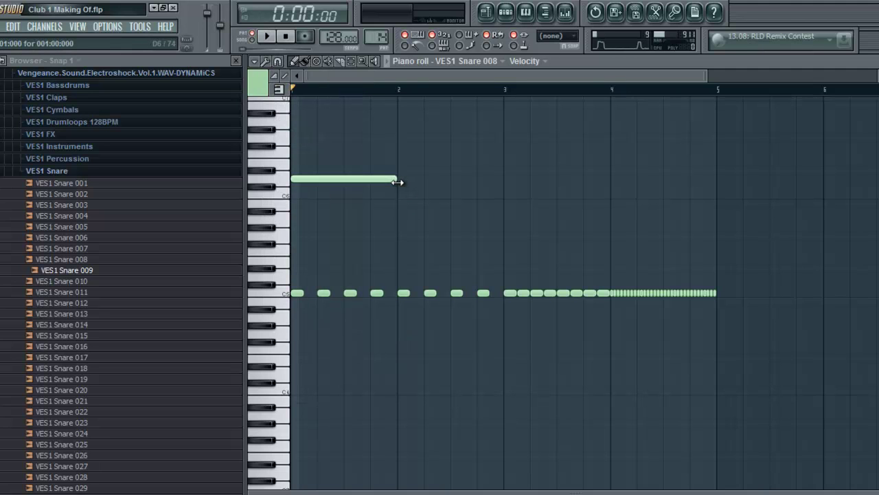
pyautogui.click(278, 62)
pyautogui.click(287, 134)
pyautogui.rightClick(371, 180)
# Fill the gaps in bar 2 with four half-beat C5 notes and play the roll back
pyautogui.press('space')
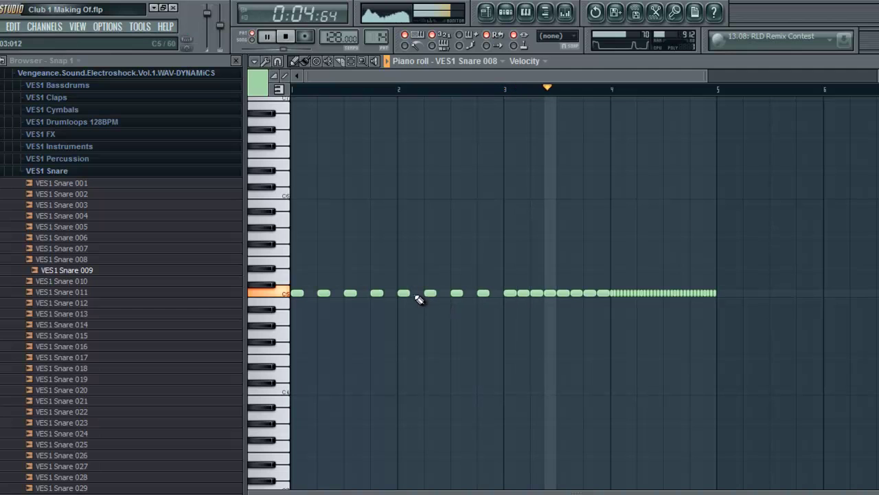
pyautogui.press('space')
pyautogui.moveTo(416, 267)
pyautogui.mouseDown()
pyautogui.moveTo(514, 268)
pyautogui.moveTo(431, 268)
pyautogui.moveTo(418, 294)
pyautogui.mouseUp()
pyautogui.click(444, 294)
pyautogui.press('space')
pyautogui.click(472, 294)
pyautogui.click(494, 295)
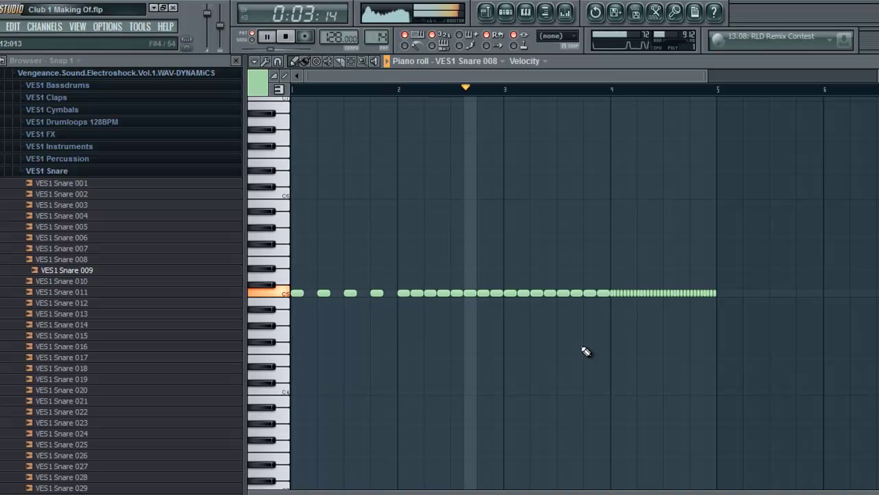
# Chop the half-beat C5 notes in bar 3 into quarter-beat notes with the Chop tool
pyautogui.click(353, 61)
pyautogui.press('space')
pyautogui.moveTo(608, 312); pyautogui.dragTo(511, 248)
pyautogui.click(266, 61)
pyautogui.click(284, 178)
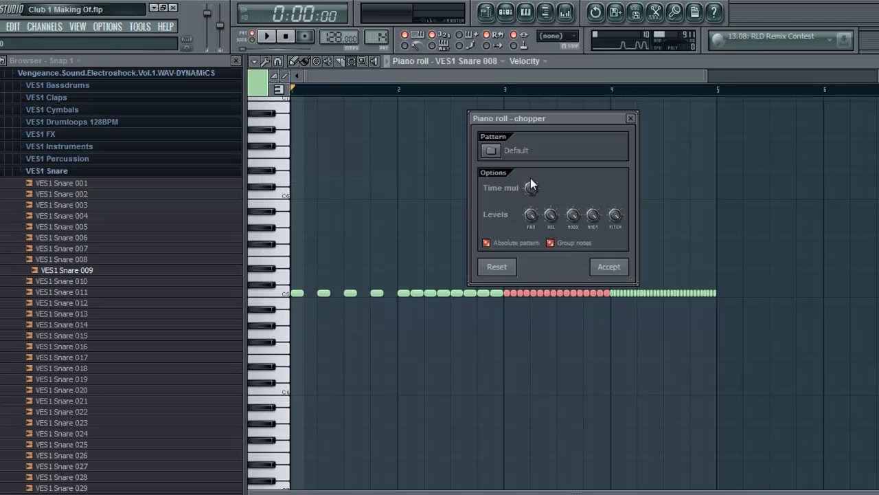
pyautogui.click(609, 266)
# Play the song from just before bar 44 in the playlist, stop playback and show the arrangement from bar 1
pyautogui.click(485, 11)
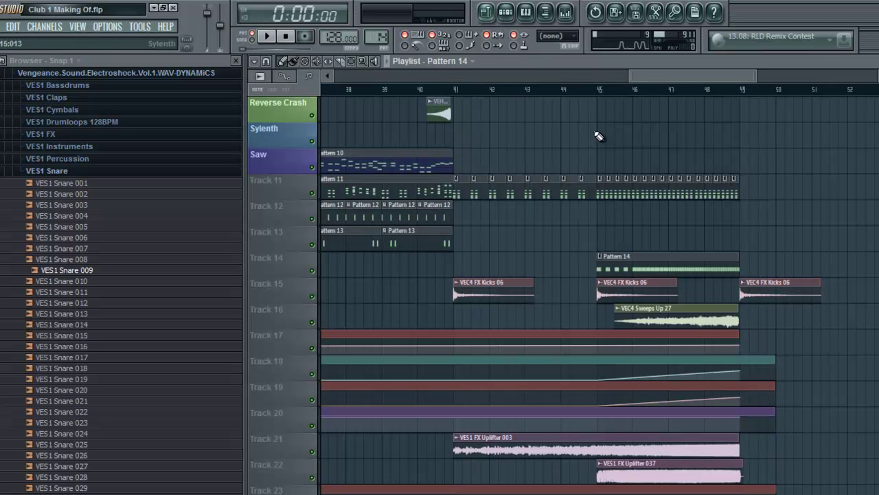
pyautogui.click(554, 89)
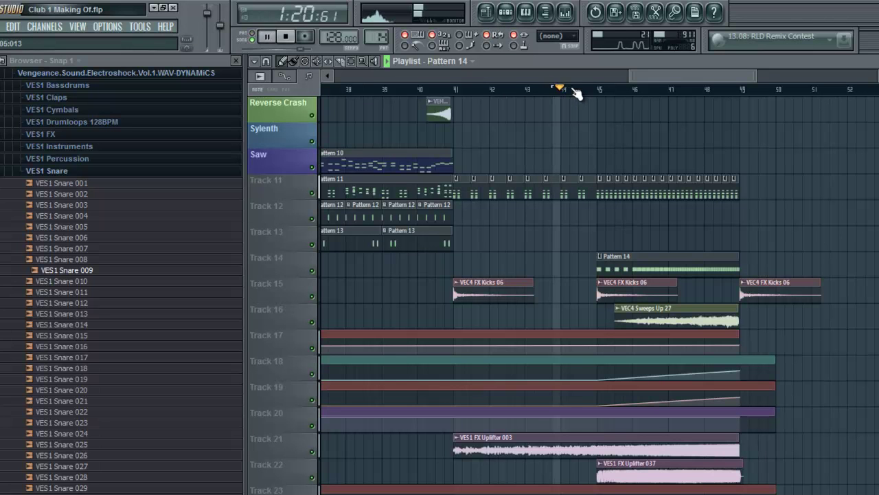
pyautogui.moveTo(629, 75); pyautogui.dragTo(191, 83)
pyautogui.click(286, 37)
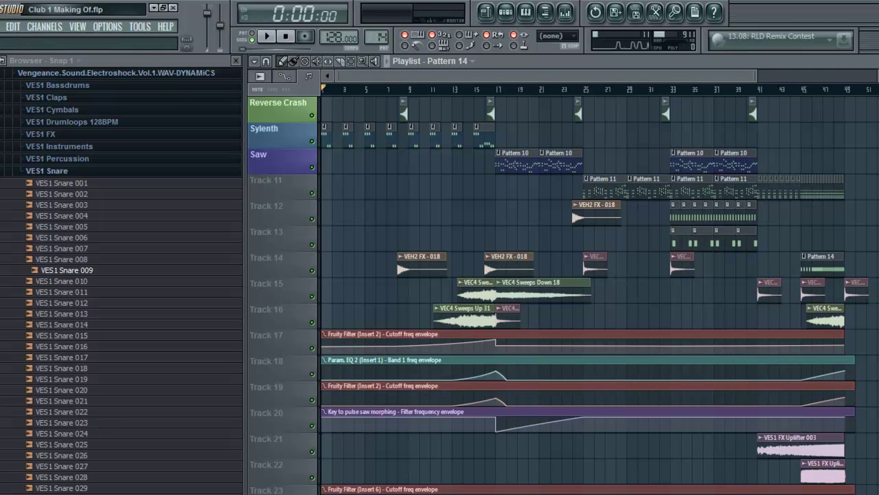
# Switch to Firefox and close the browser with all three open tabs
pyautogui.click(206, 492)
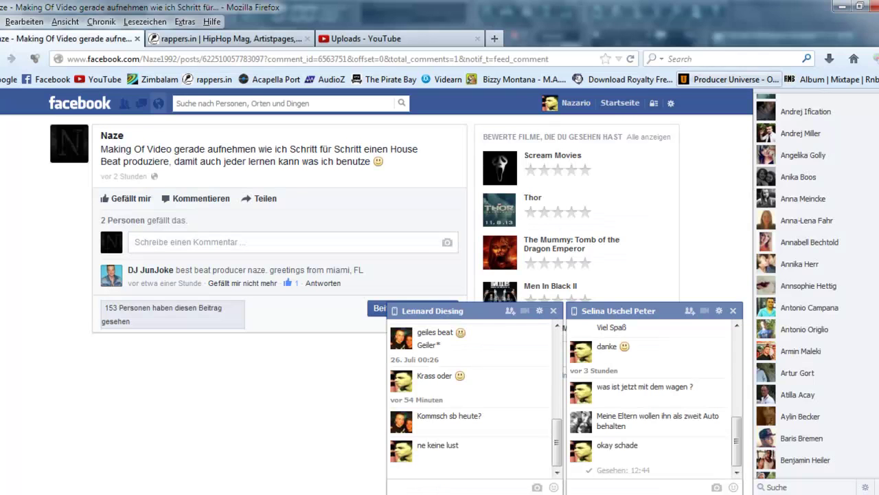
pyautogui.hotkey('alt', 'F4')
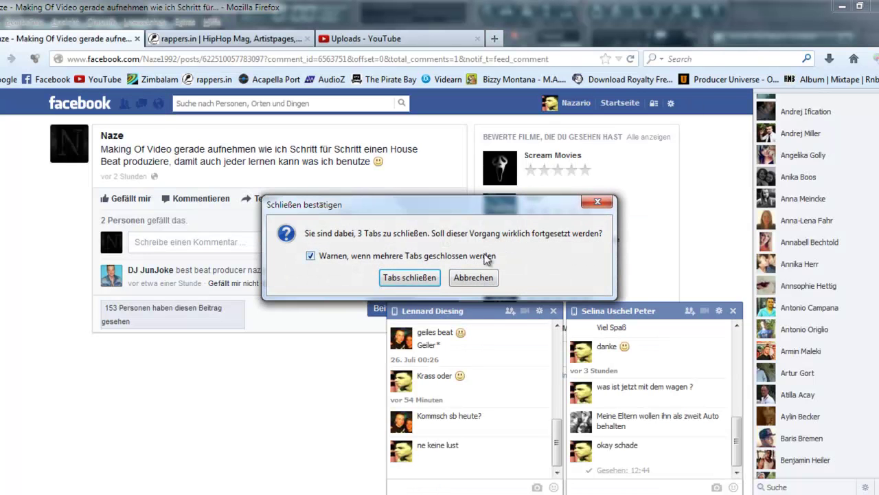
pyautogui.click(410, 277)
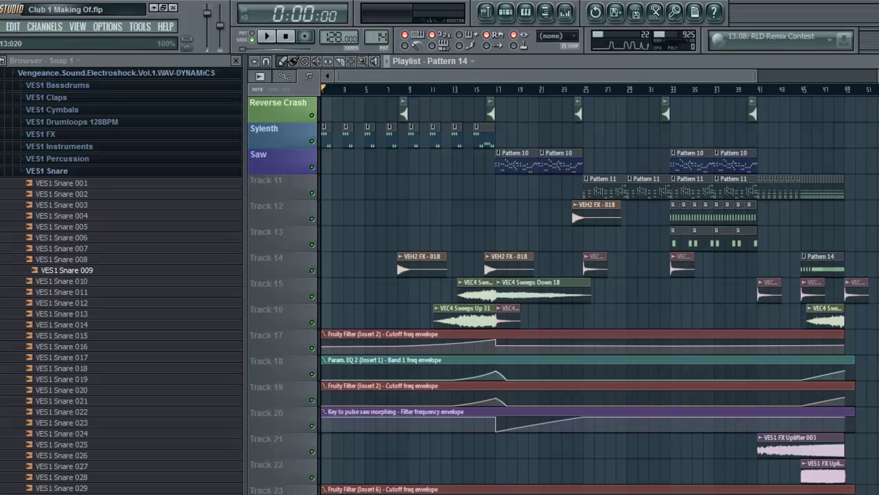
pyautogui.click(373, 493)
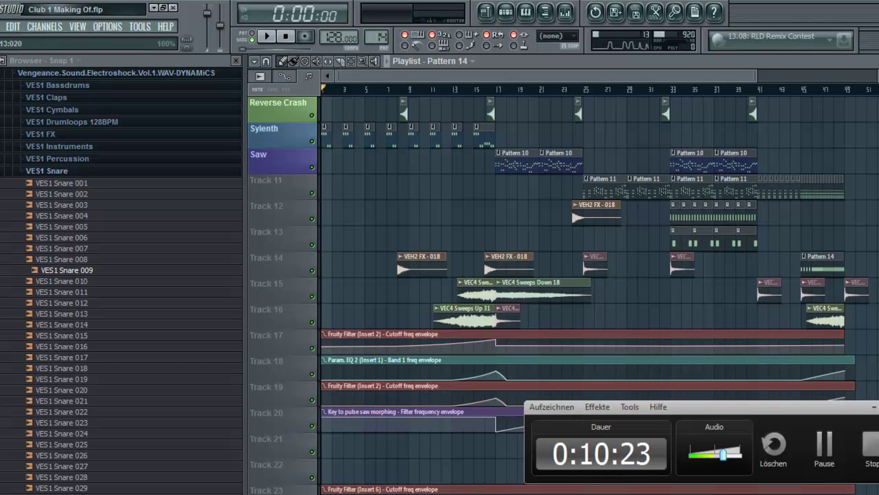